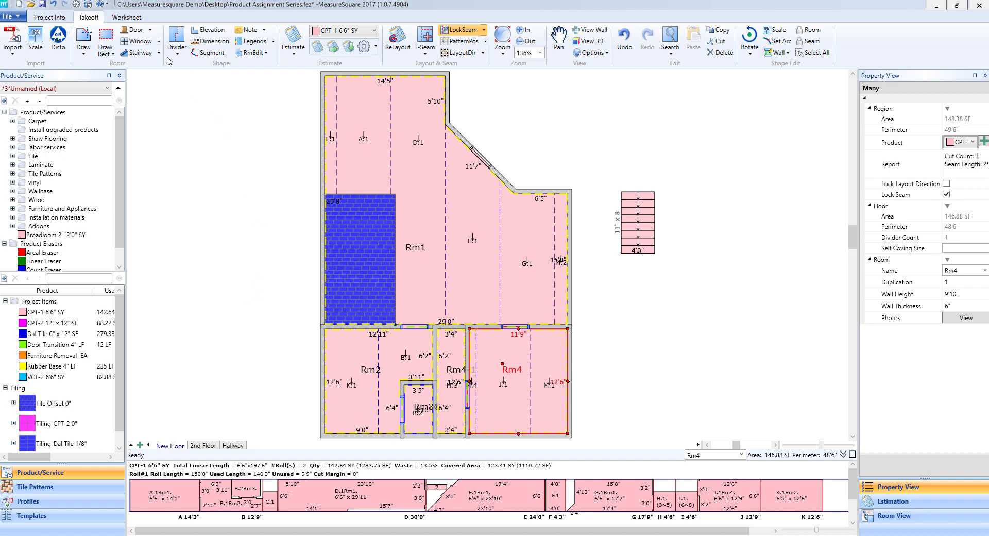
Start a new worksheet of type Proposal, named Proposal, style By product, importing project estimation.
click(145, 23)
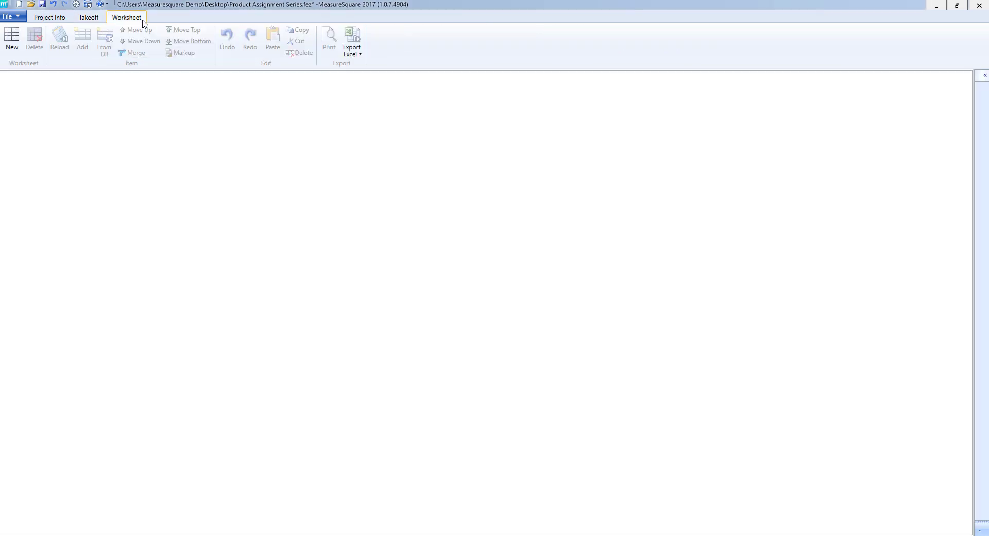
click(12, 57)
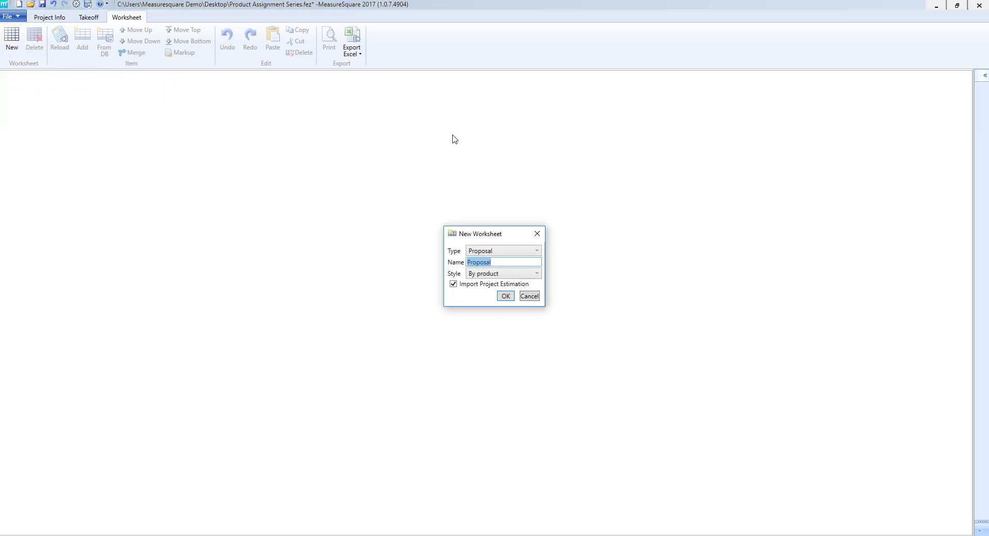
click(538, 250)
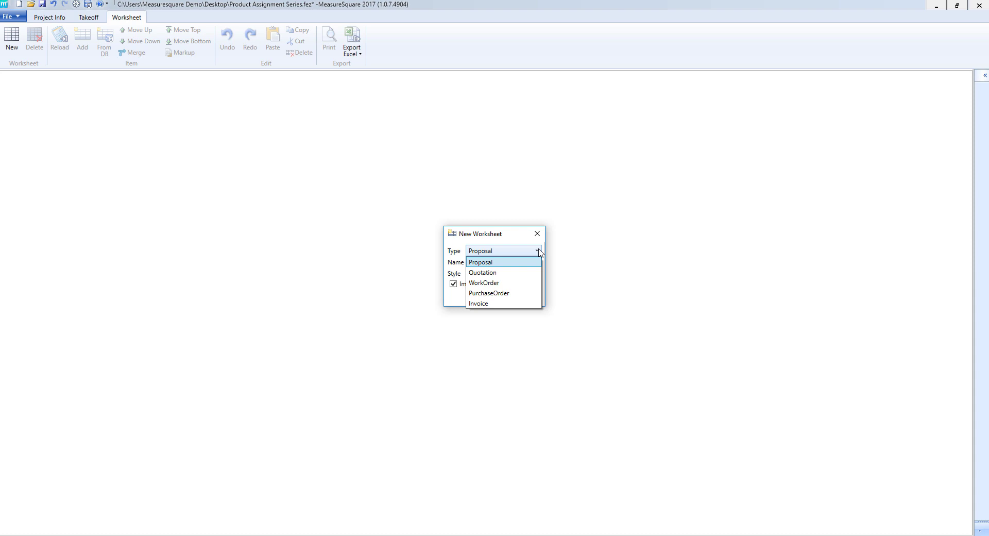
click(538, 251)
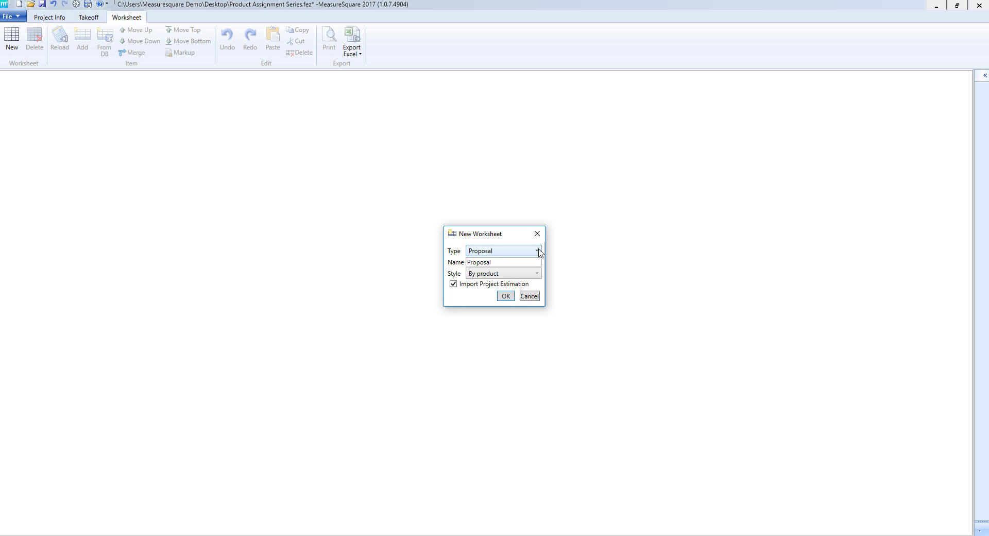
drag(531, 263, 431, 258)
click(538, 274)
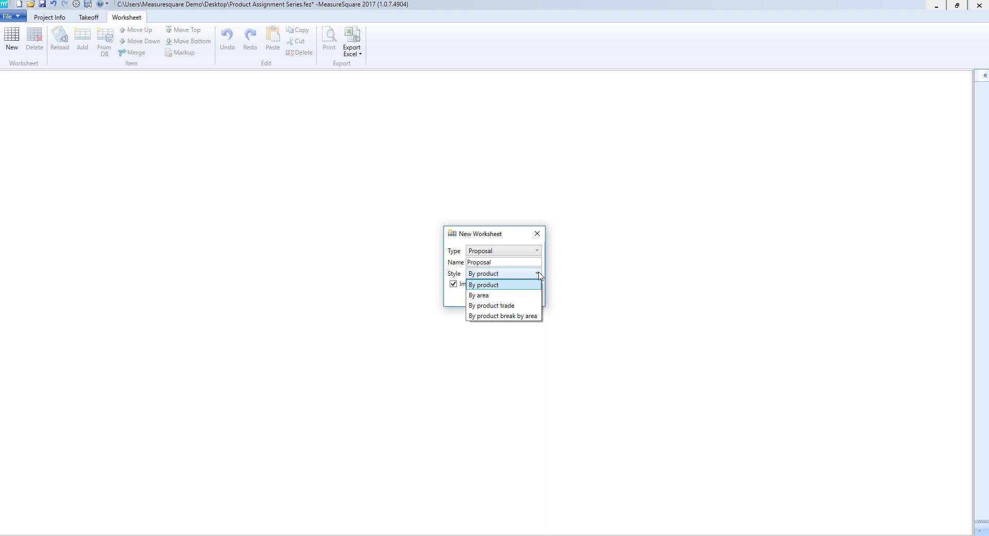
click(538, 274)
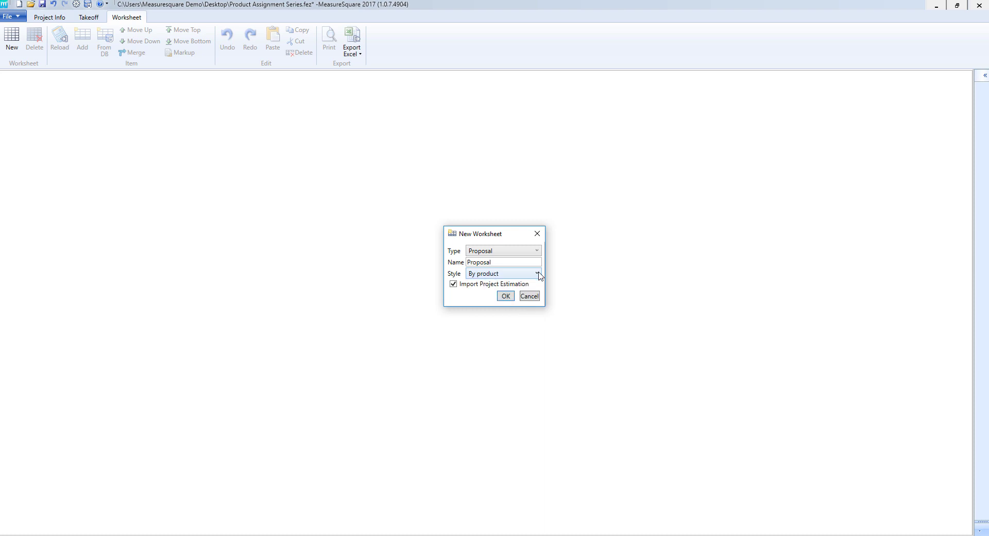
Create the Proposal worksheet and widen the Item Name and Areas columns to show full names.
click(506, 296)
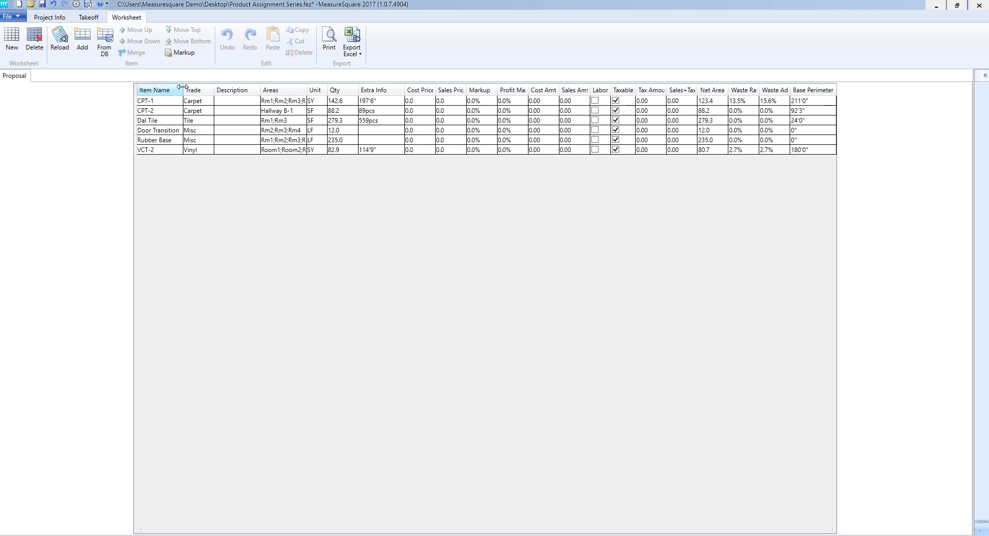
mouse_move(179, 89)
mouse_down()
mouse_move(236, 95)
mouse_move(194, 96)
mouse_up()
drag(317, 97, 340, 96)
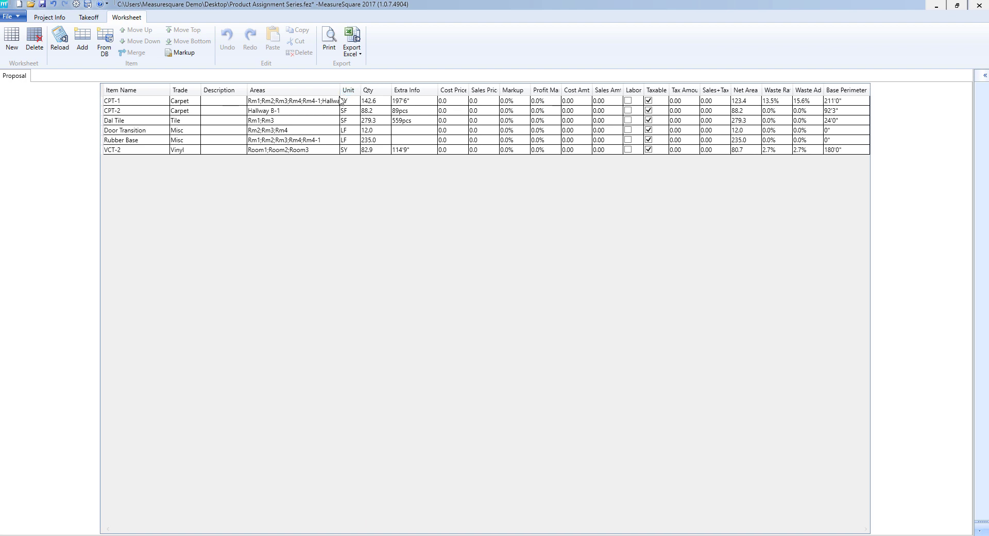
Keep Sales Amt among the selected columns and save the column choice for future Proposals.
right_click(306, 92)
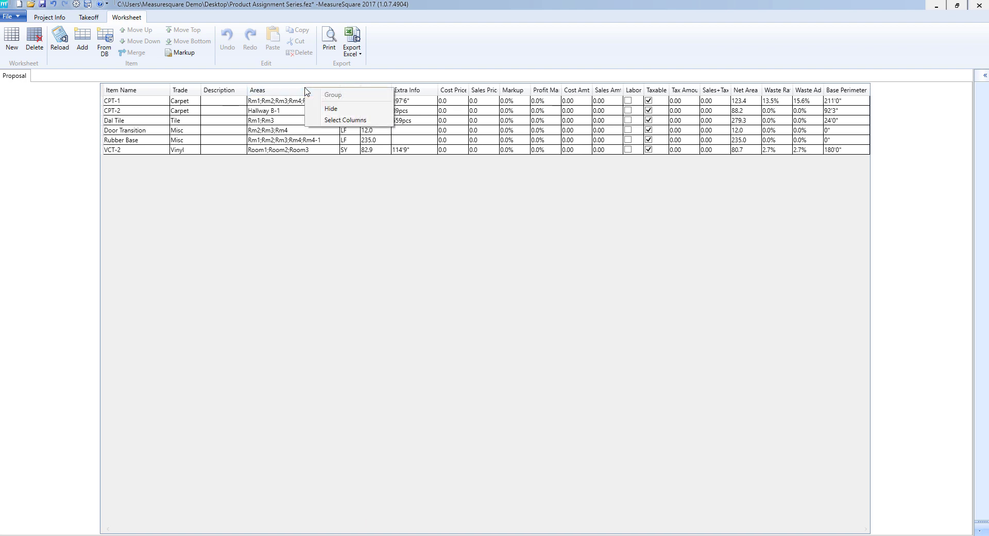
click(343, 121)
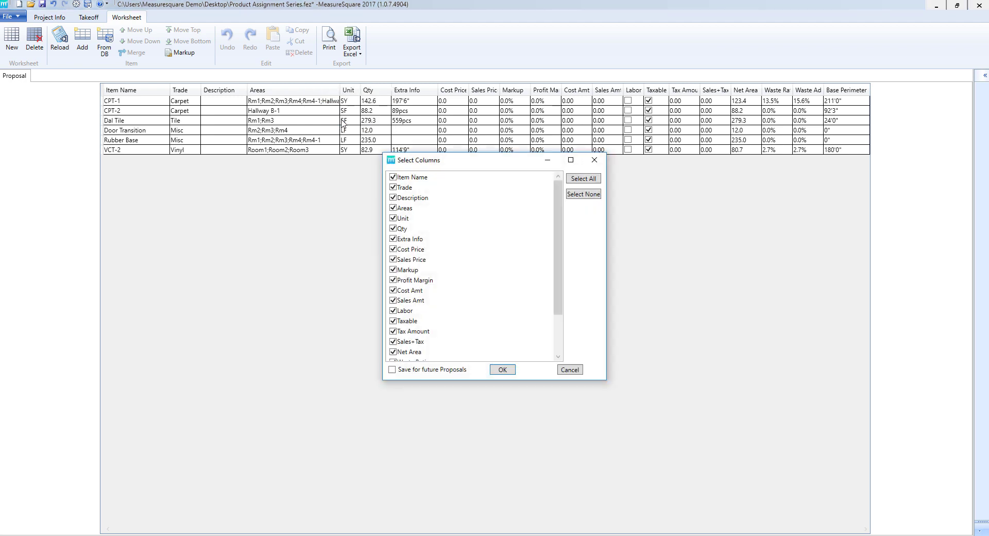
drag(559, 201, 555, 255)
click(393, 269)
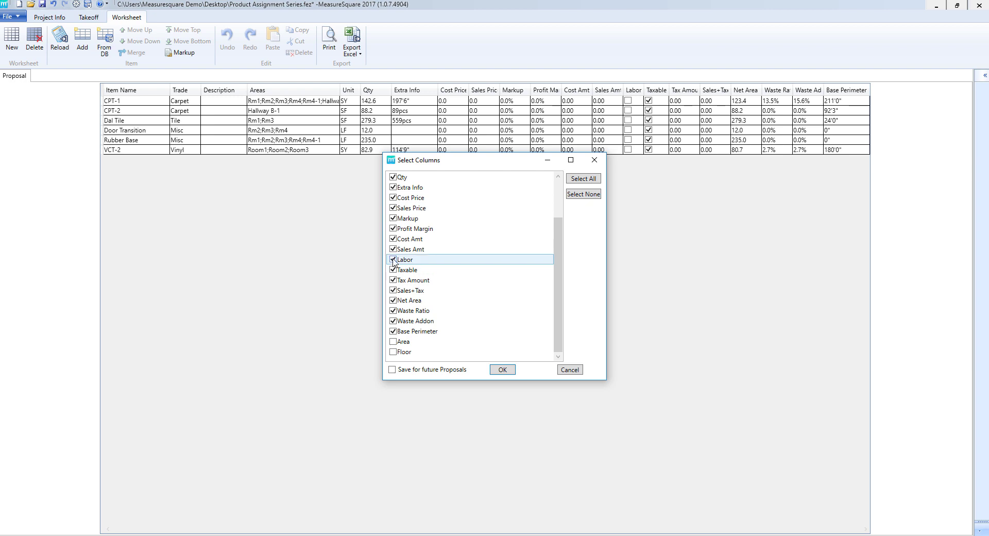
click(394, 249)
click(393, 250)
click(393, 369)
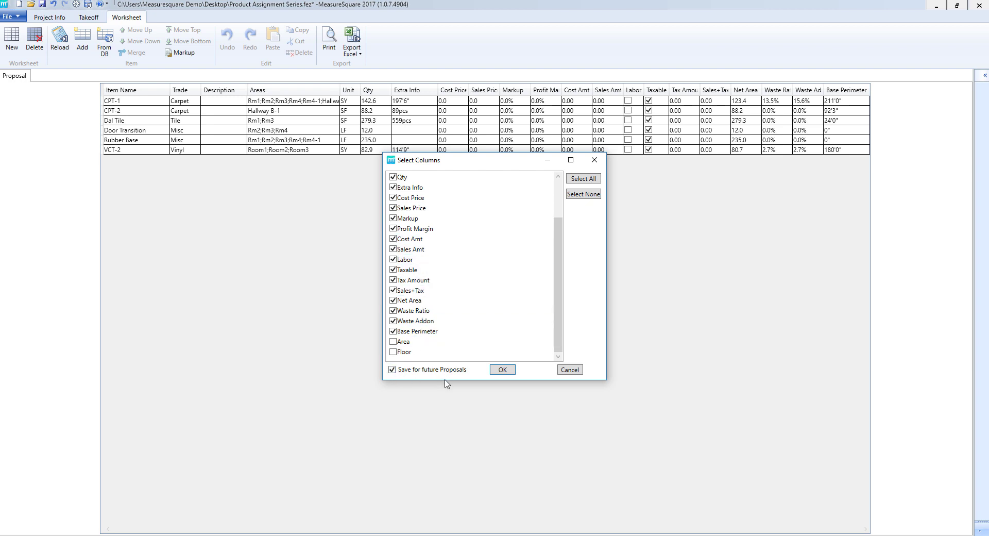
click(503, 370)
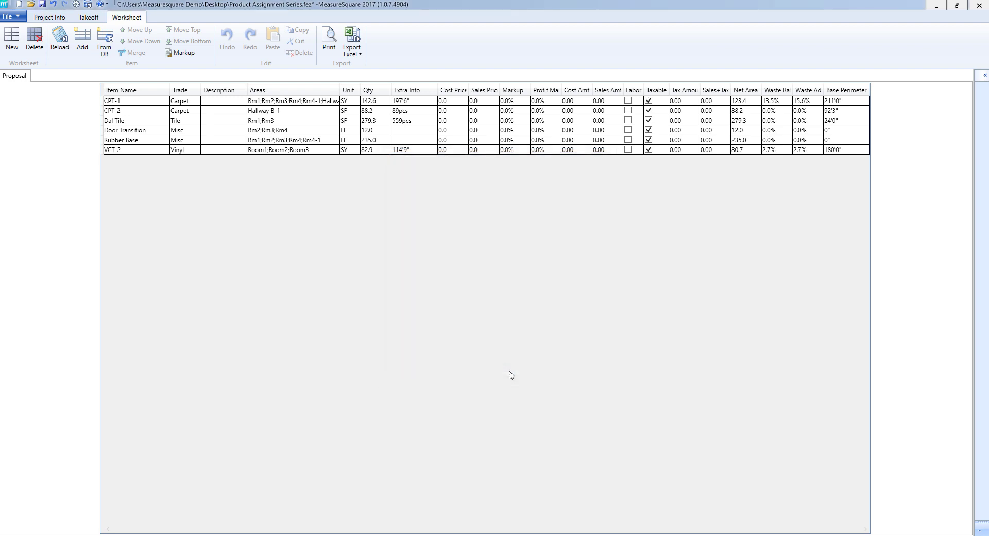
Add a blank row and name its item 'Furniture Removal'.
click(86, 48)
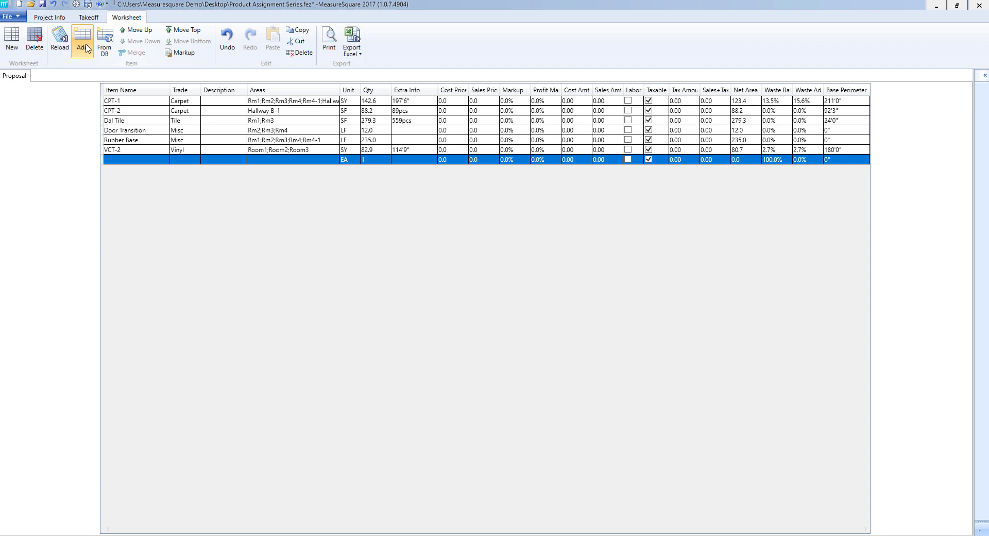
click(128, 160)
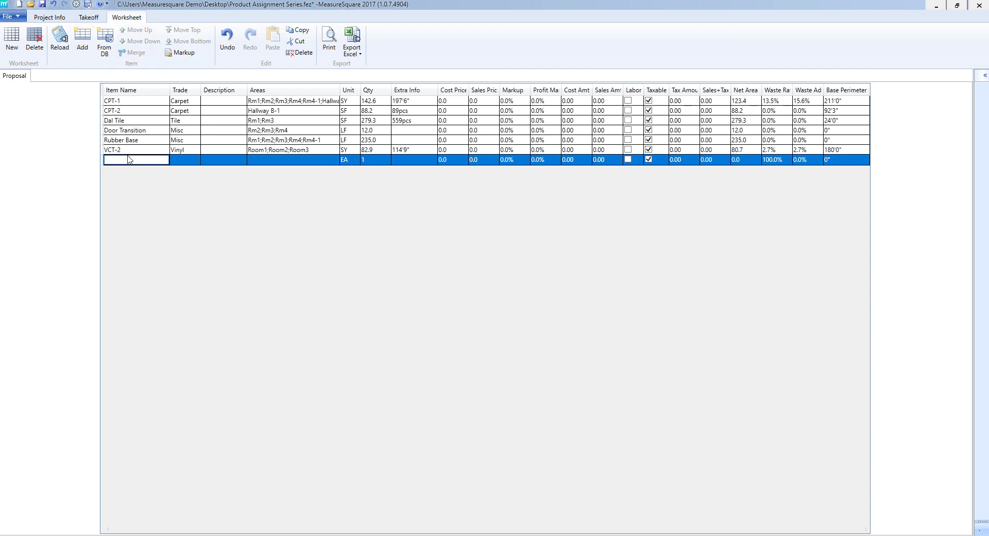
text(Furniture Removal)
click(186, 162)
Give Furniture Removal trade Labor, quantity 10 and sales price 25.
click(187, 161)
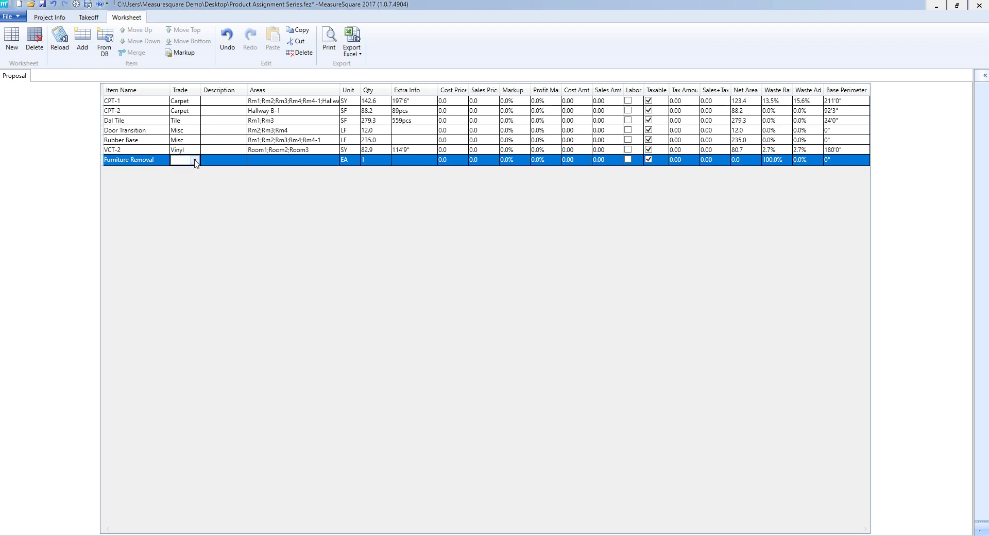
click(195, 160)
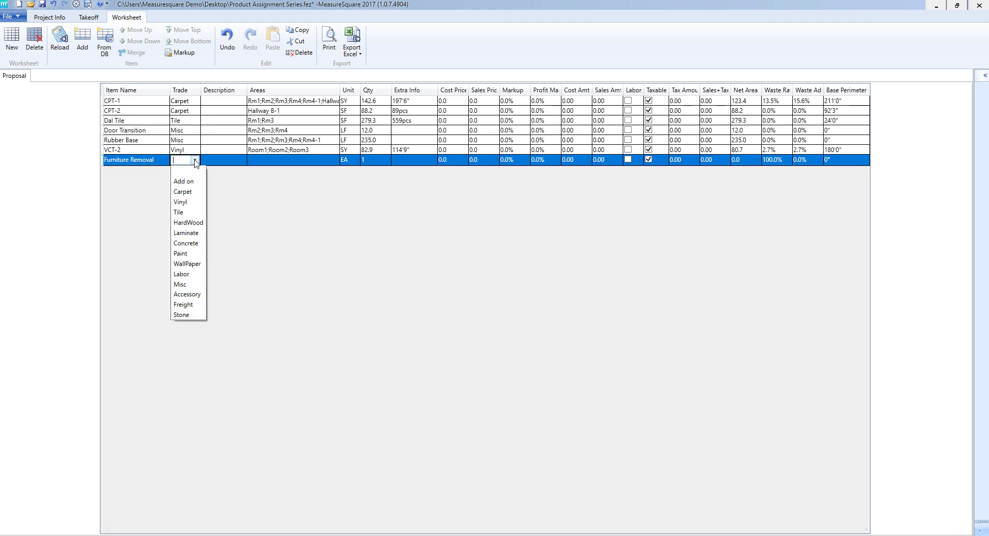
click(188, 274)
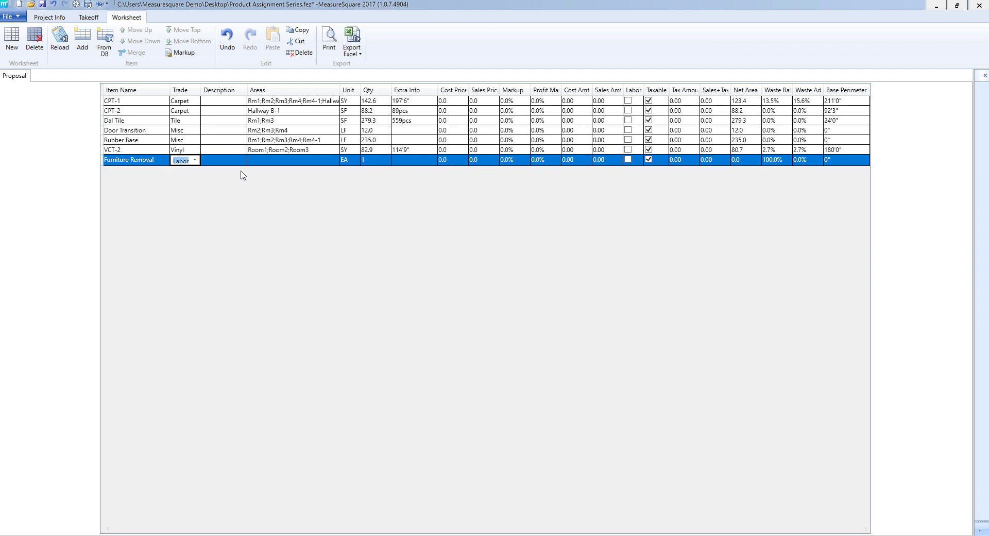
click(367, 161)
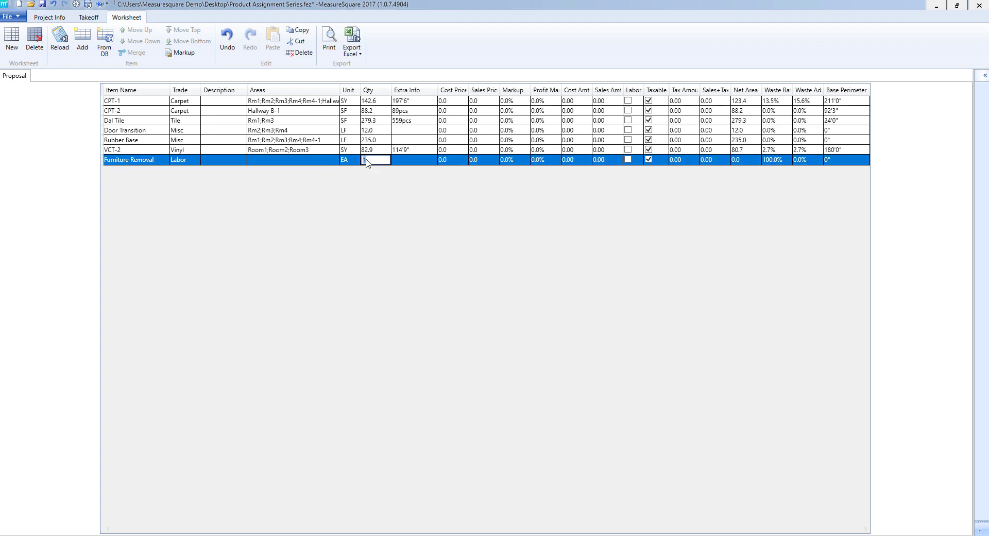
text(10)
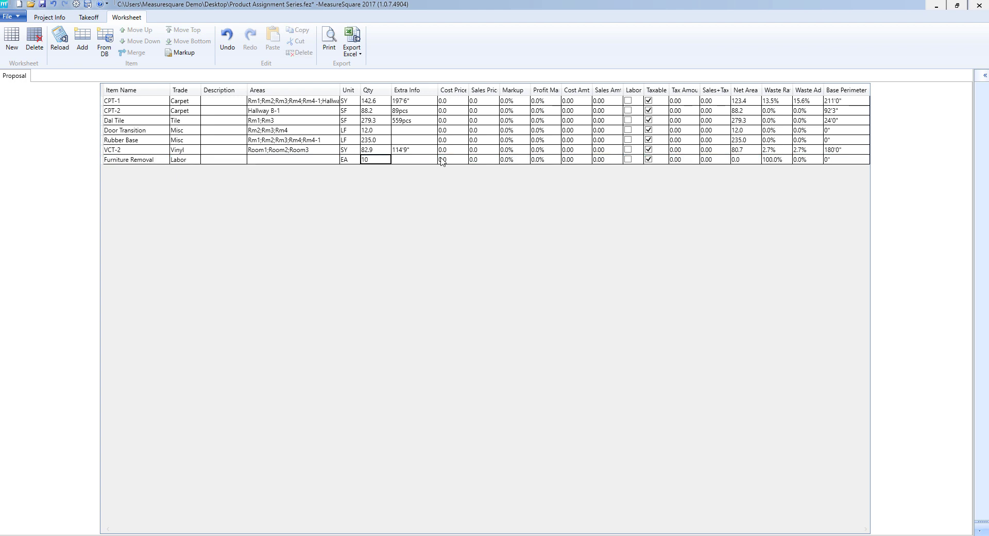
click(479, 161)
text(25)
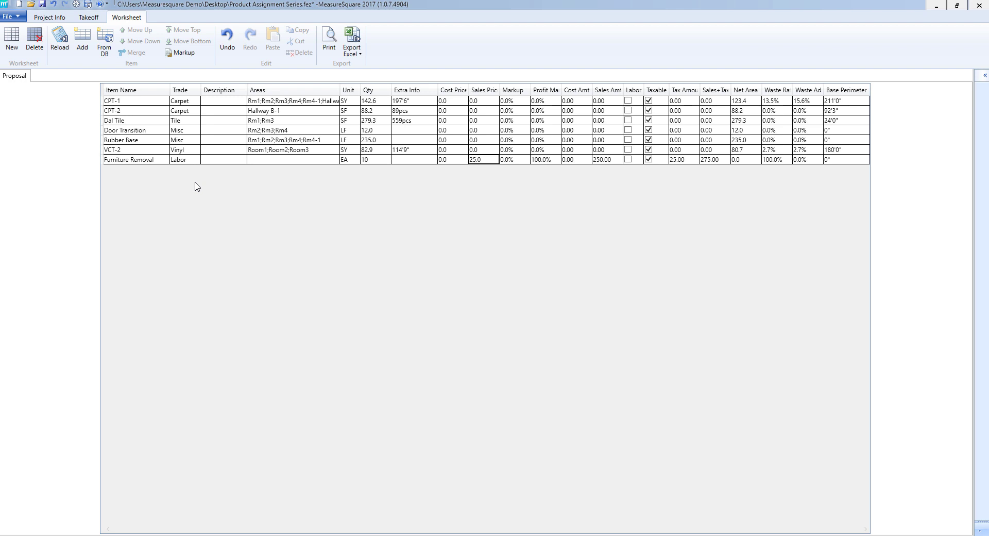
Insert Oversize Item from the Furniture and Appliances product database category.
click(105, 42)
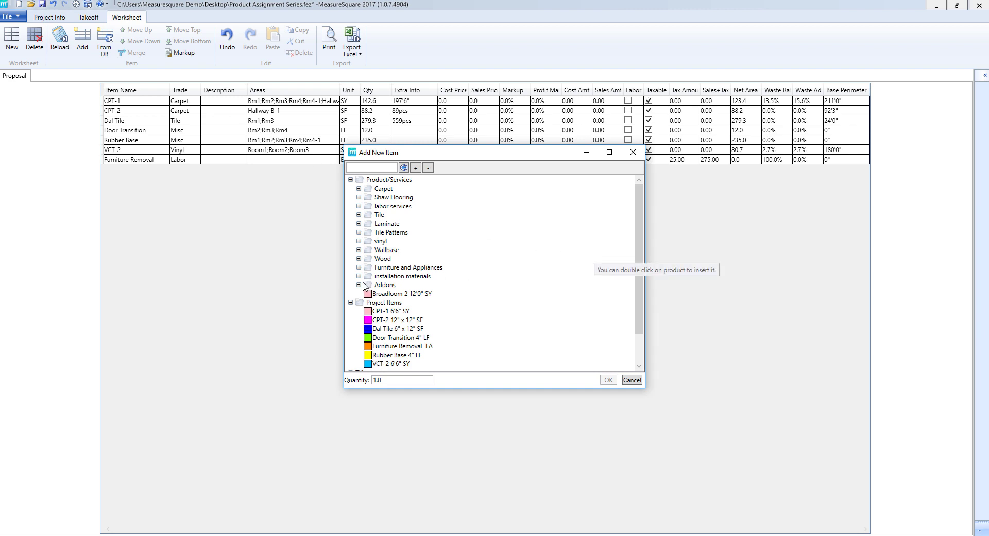
click(359, 268)
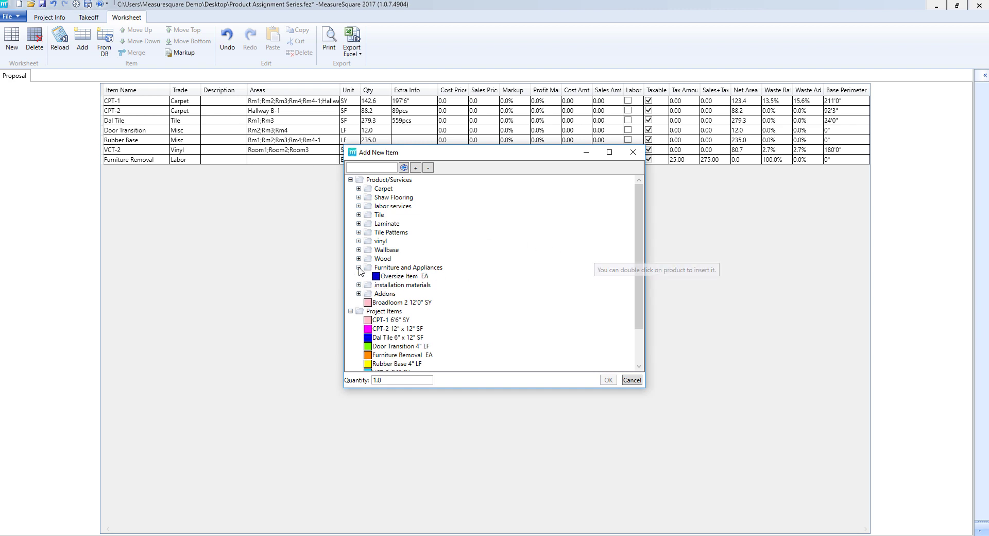
click(397, 276)
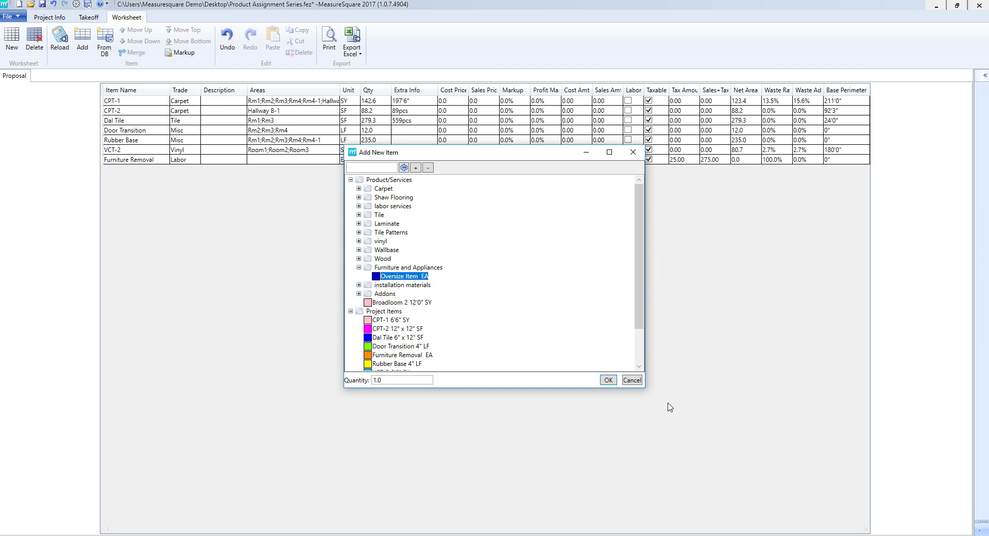
click(608, 380)
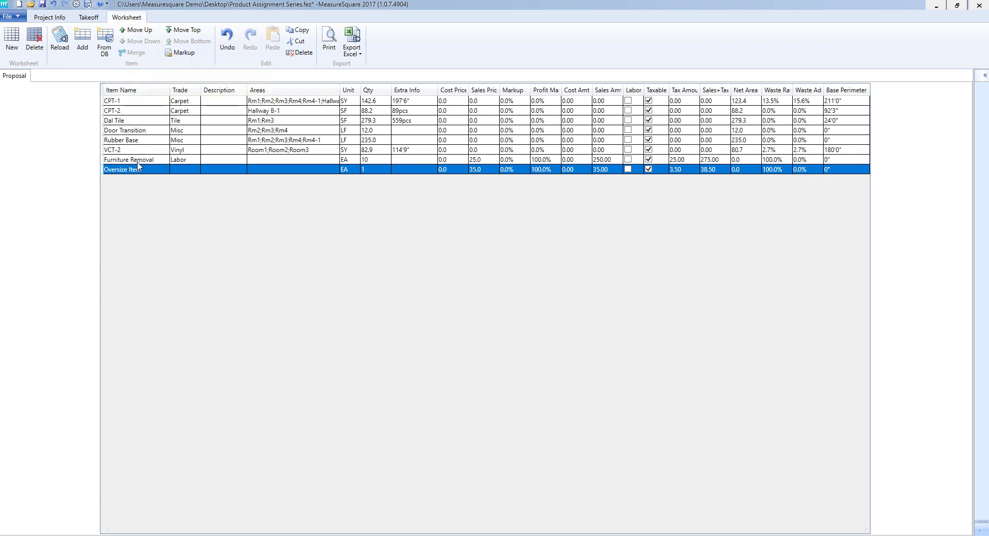
Move Furniture Removal down, back up, to the top and to the bottom of the list.
click(137, 31)
click(139, 42)
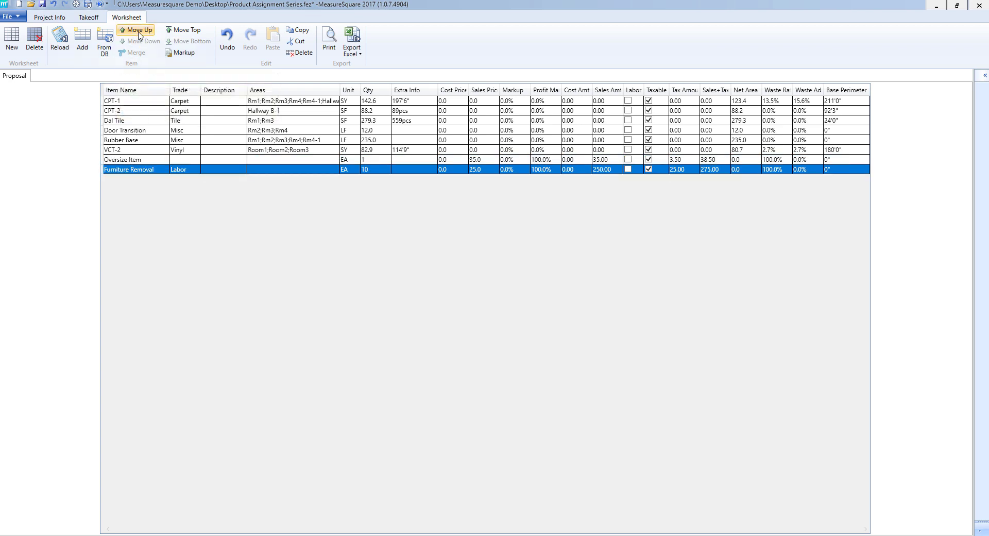
click(139, 32)
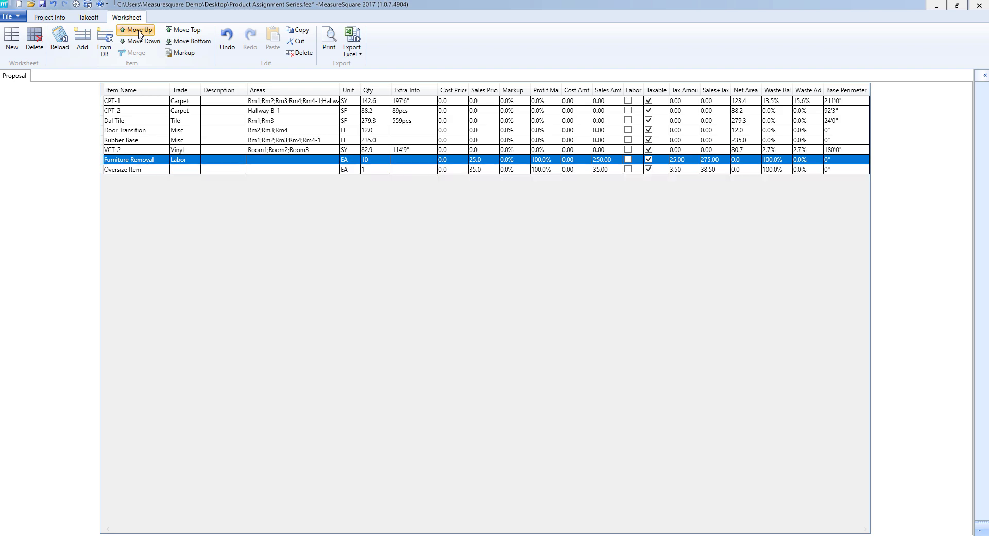
click(183, 30)
click(180, 43)
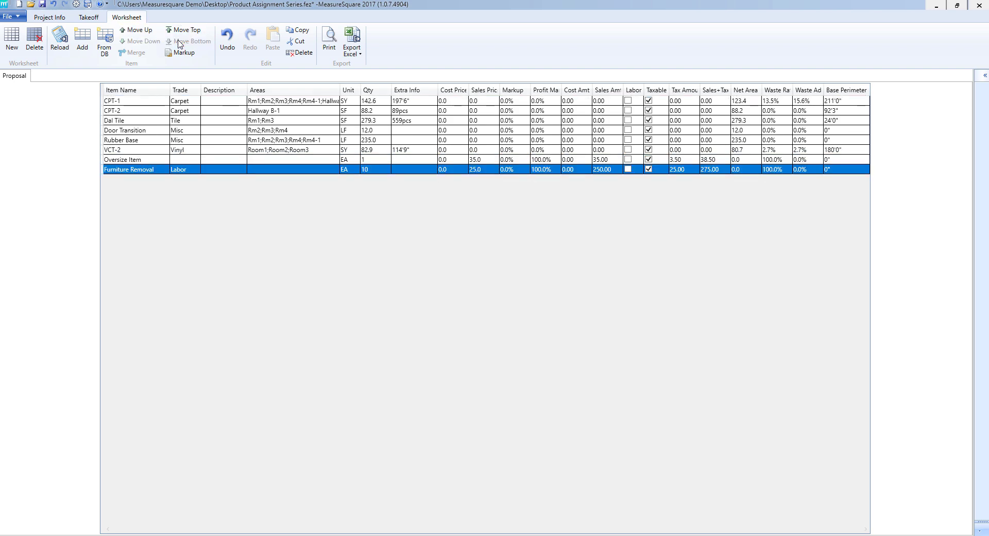
Merge Oversize Item into Furniture Removal, giving sales price 28.50 and amount 285.00.
ctrl+click(137, 163)
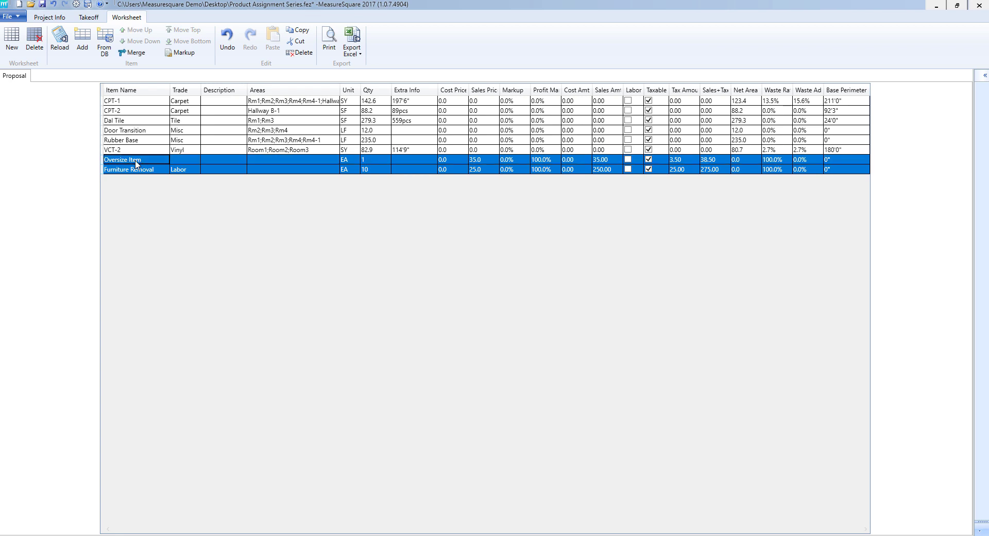
click(136, 54)
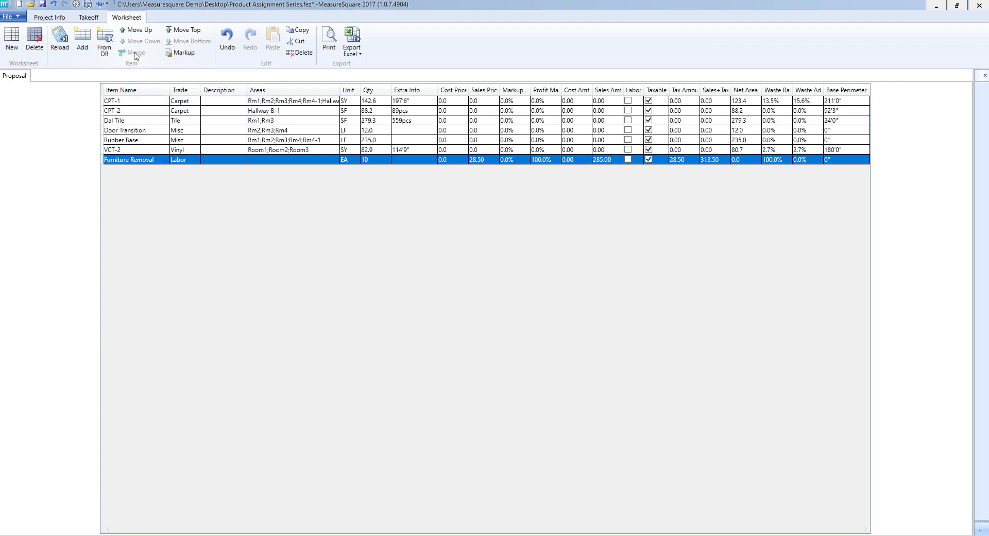
click(133, 101)
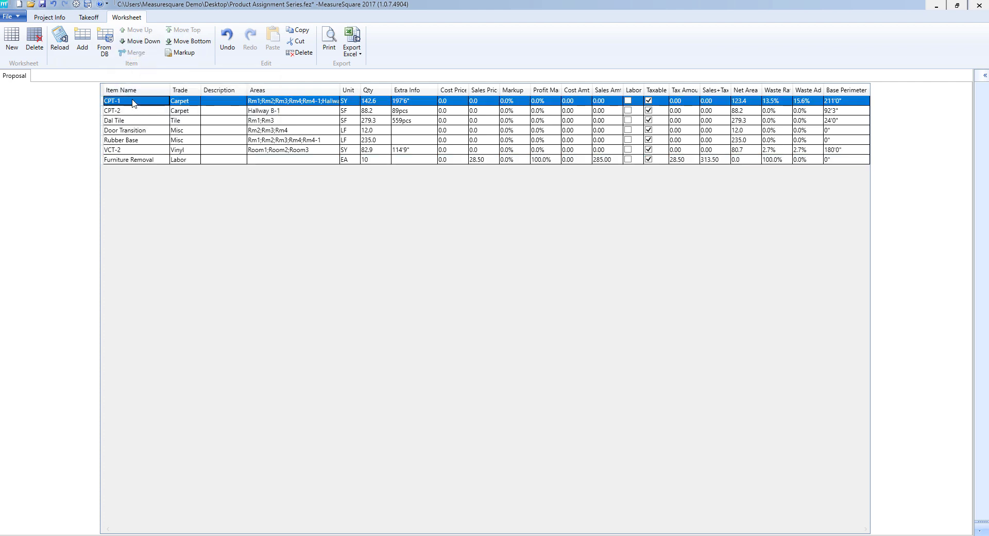
Close CPT-1's markup settings unchanged at 0.0%, then go to Takeoff and return to Worksheet.
click(189, 58)
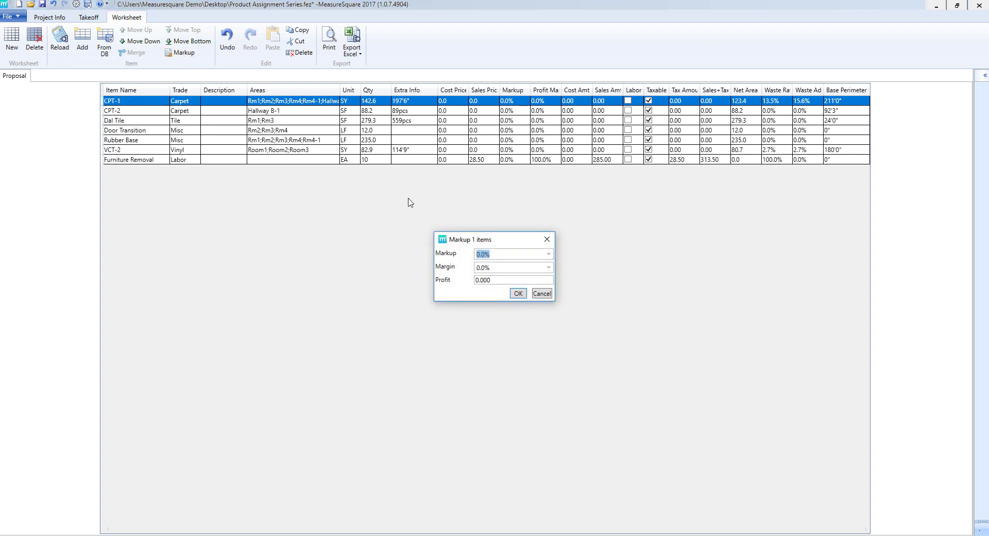
click(508, 267)
click(506, 281)
click(518, 293)
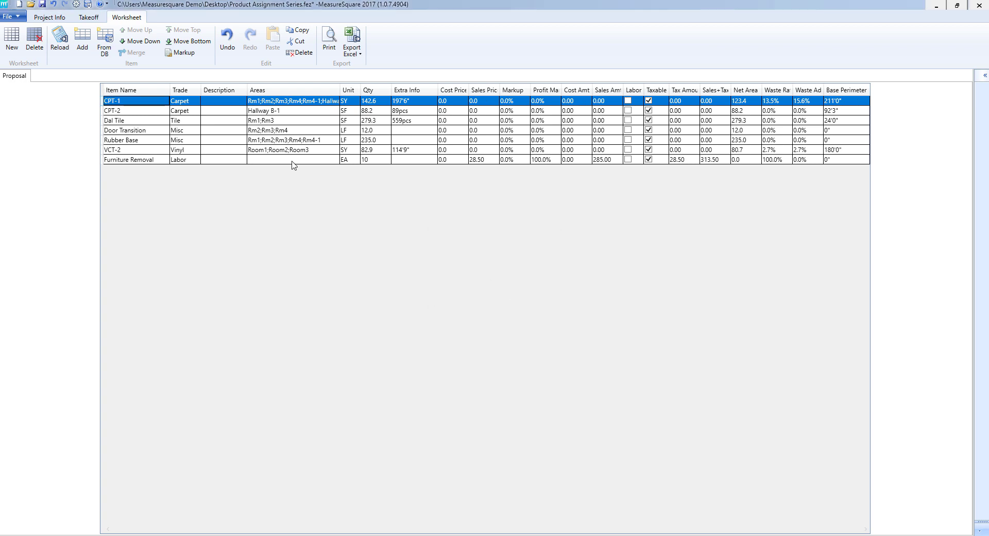
click(88, 17)
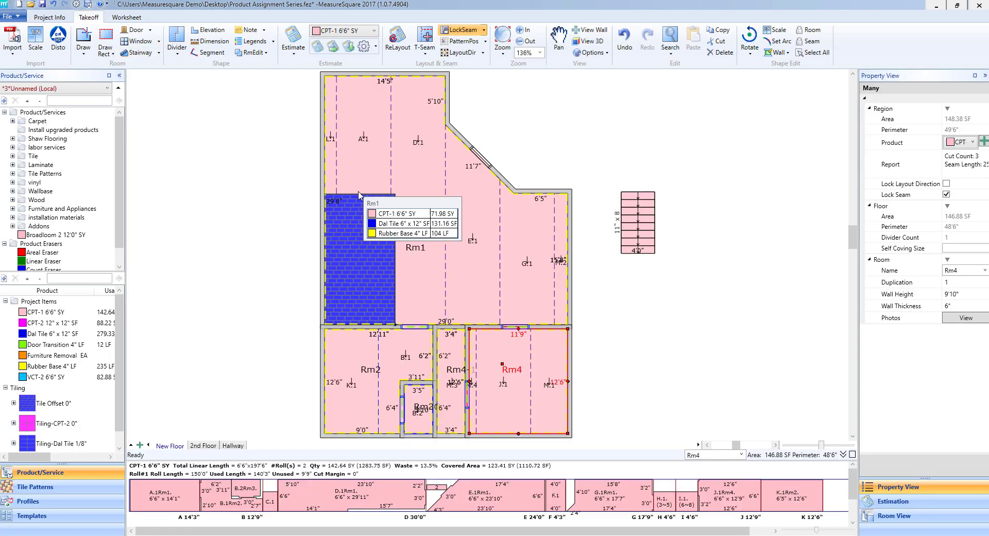
click(127, 17)
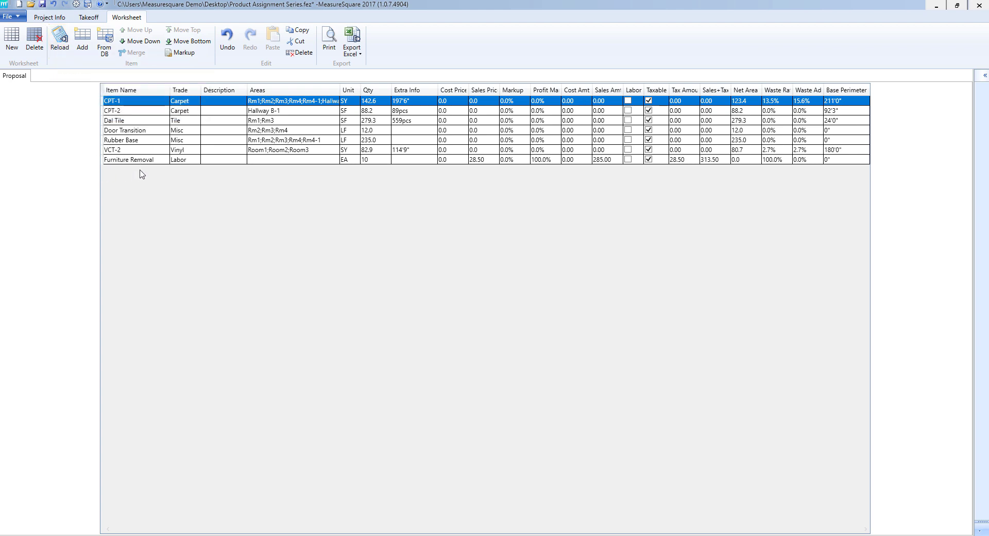
Reload the worksheet from the takeoff and print the proposal to a PDF file.
click(65, 41)
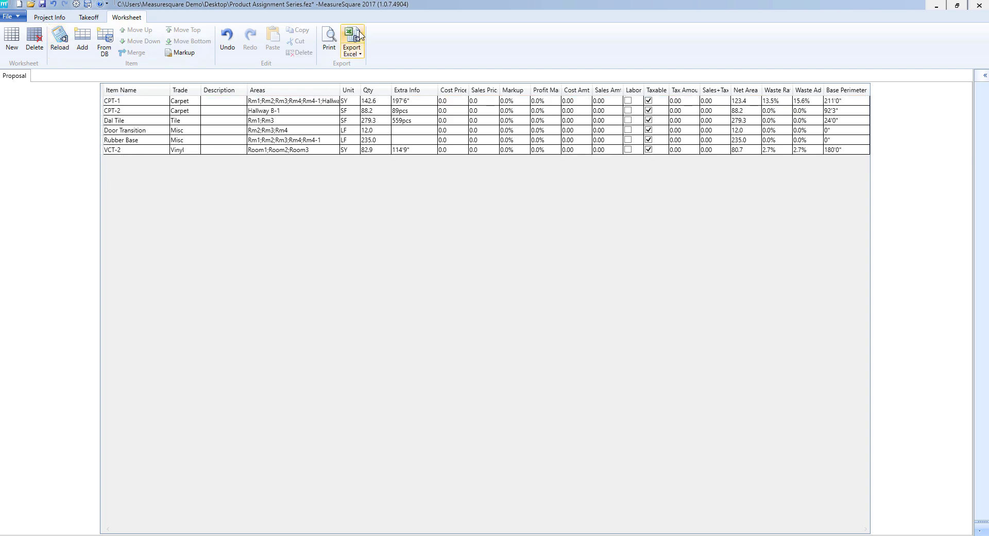
click(333, 40)
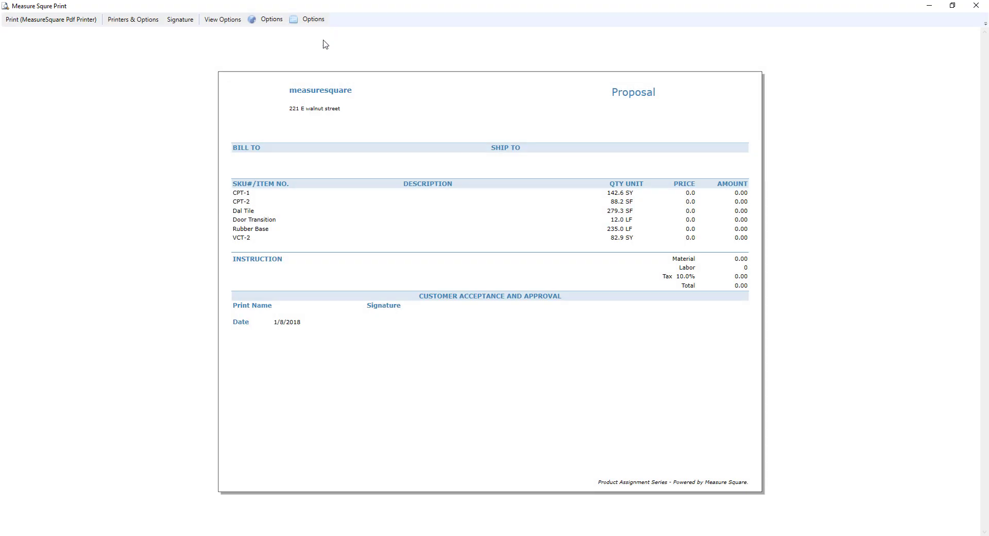
click(77, 23)
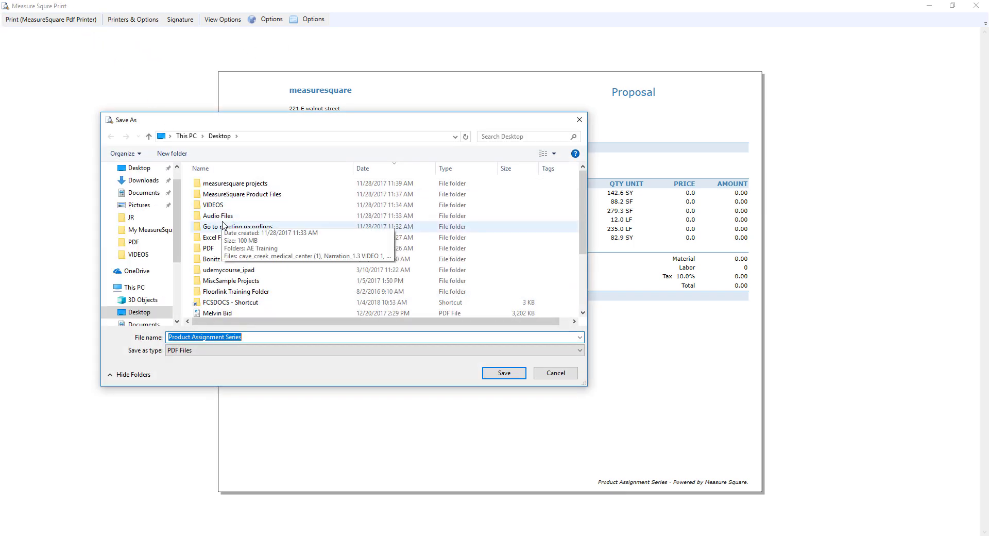
key(Return)
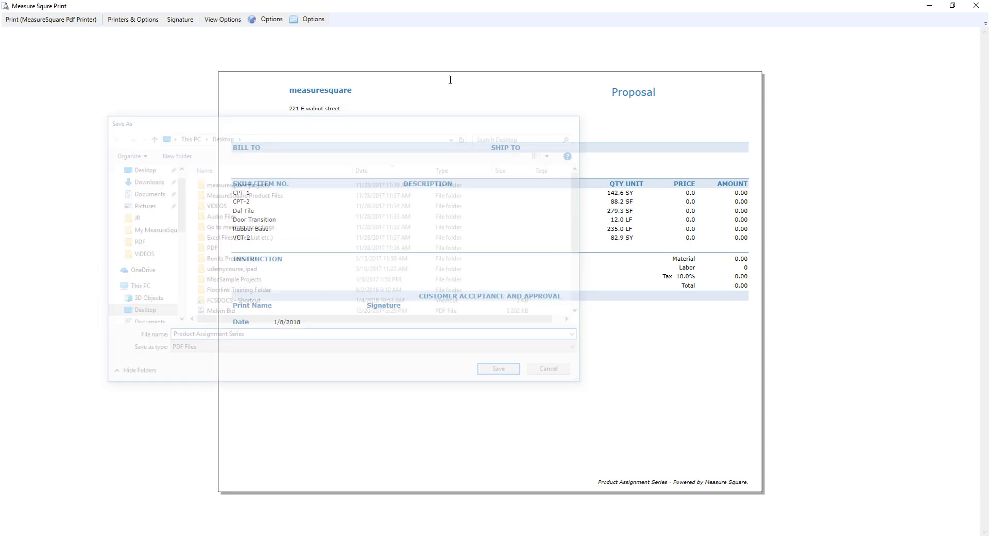
Check the printer options, keeping the MeasureSquare Pdf Printer selected.
click(121, 26)
click(172, 109)
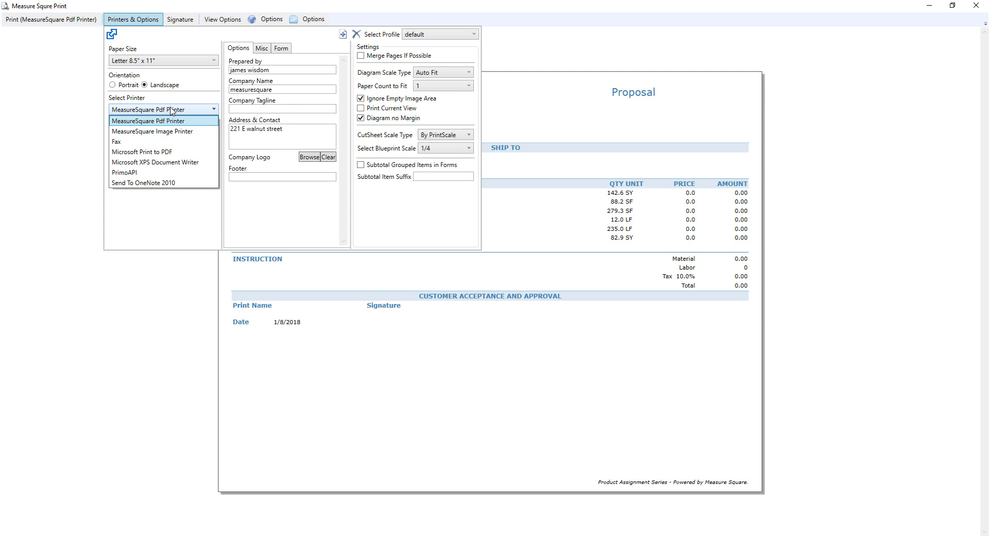
click(171, 110)
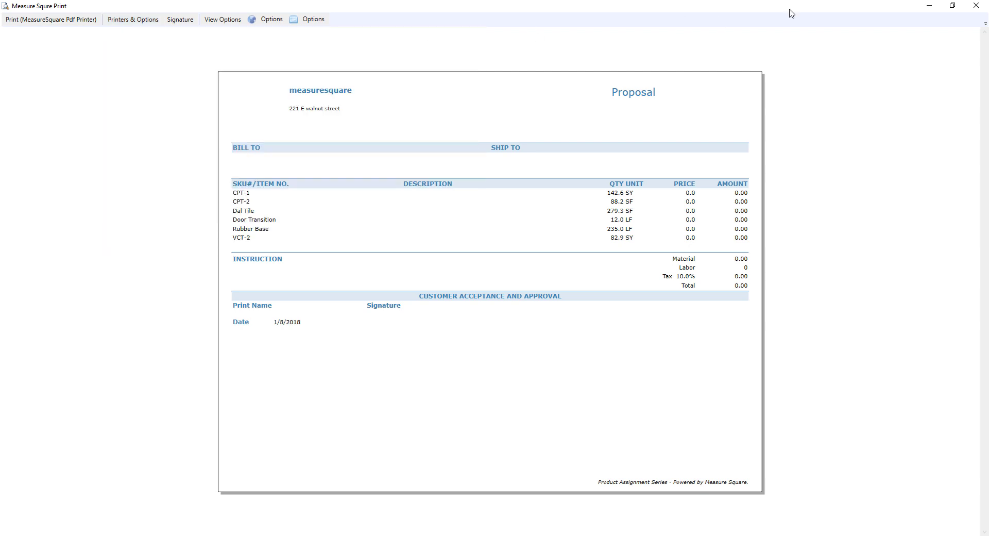
Close the print preview and glance at the Export Excel choices without exporting.
click(976, 5)
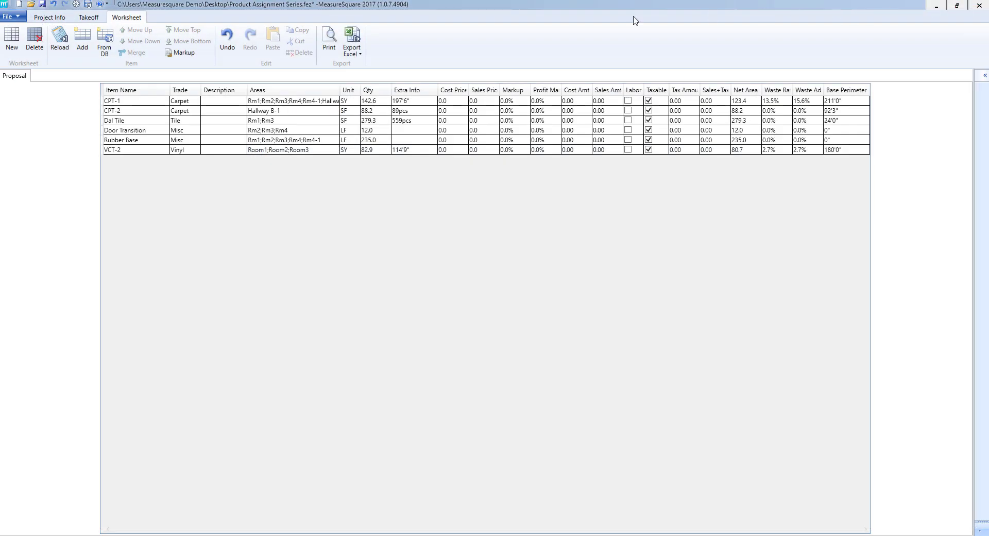
click(361, 54)
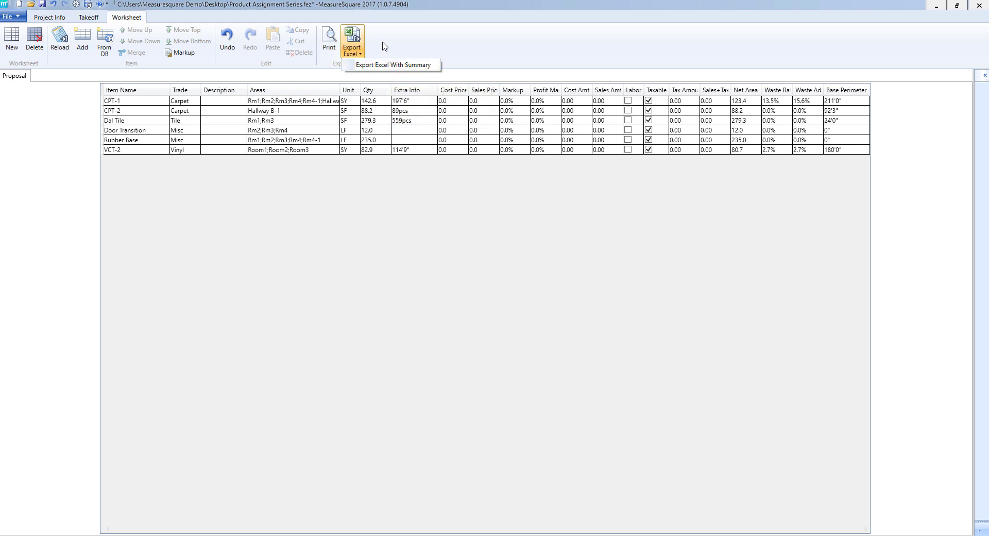
click(383, 50)
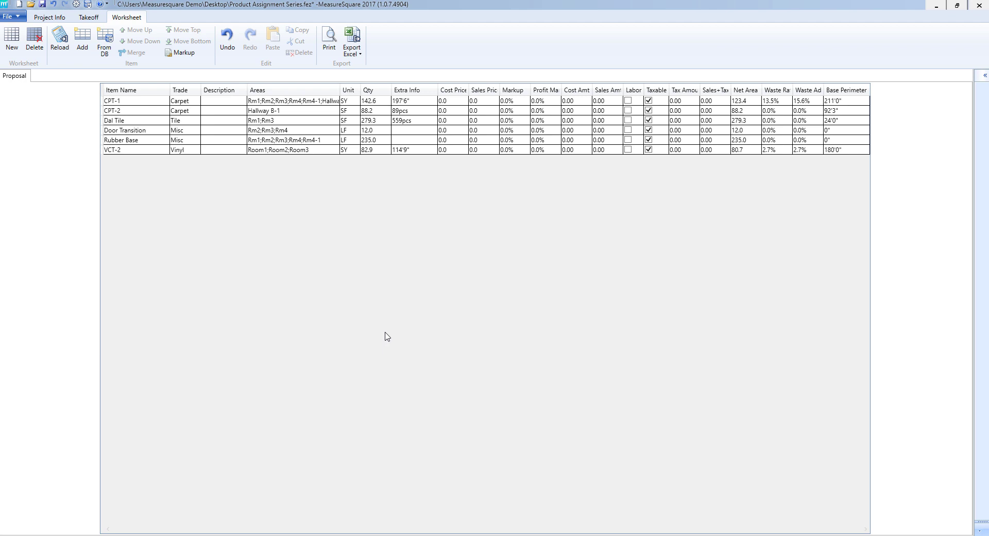
Create a second Proposal worksheet with the By area style.
click(536, 274)
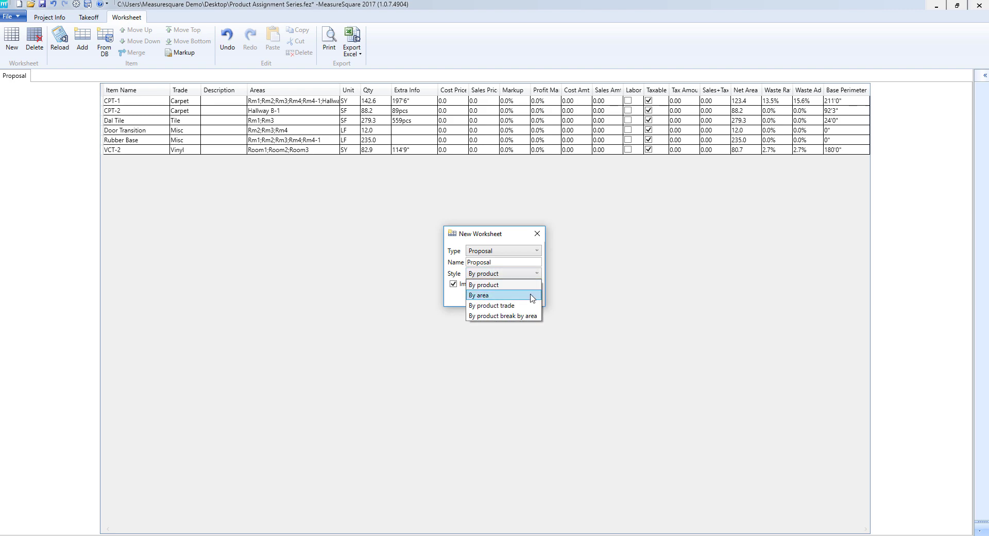
click(531, 293)
click(503, 296)
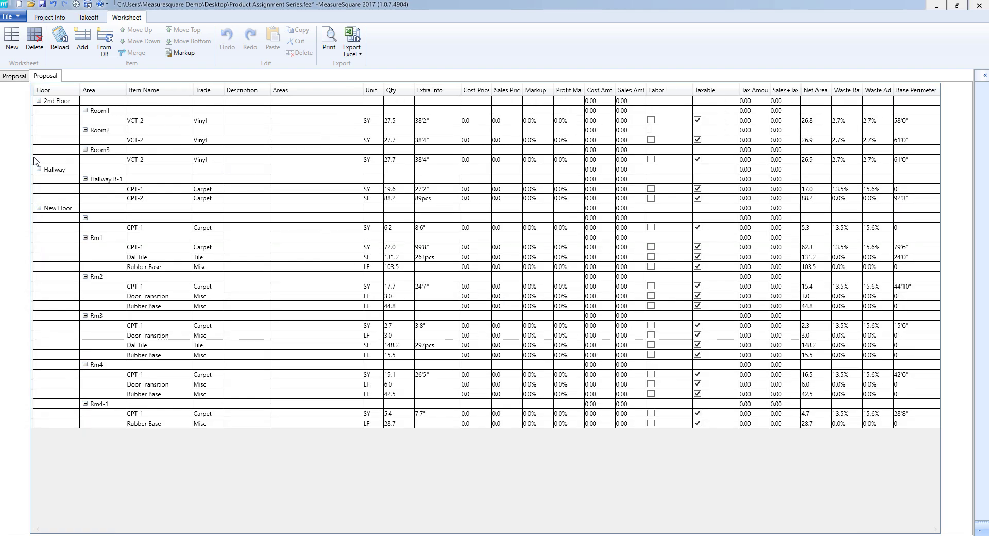
Browse the New Floor, Hallway and 2nd Floor groups and Room1 and Room2's VCT-2 lines.
click(61, 210)
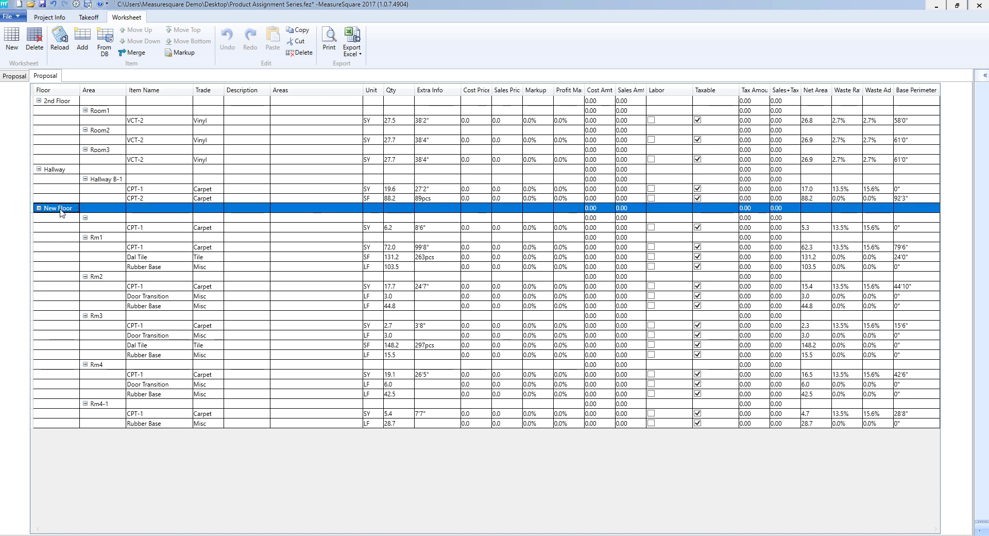
click(61, 170)
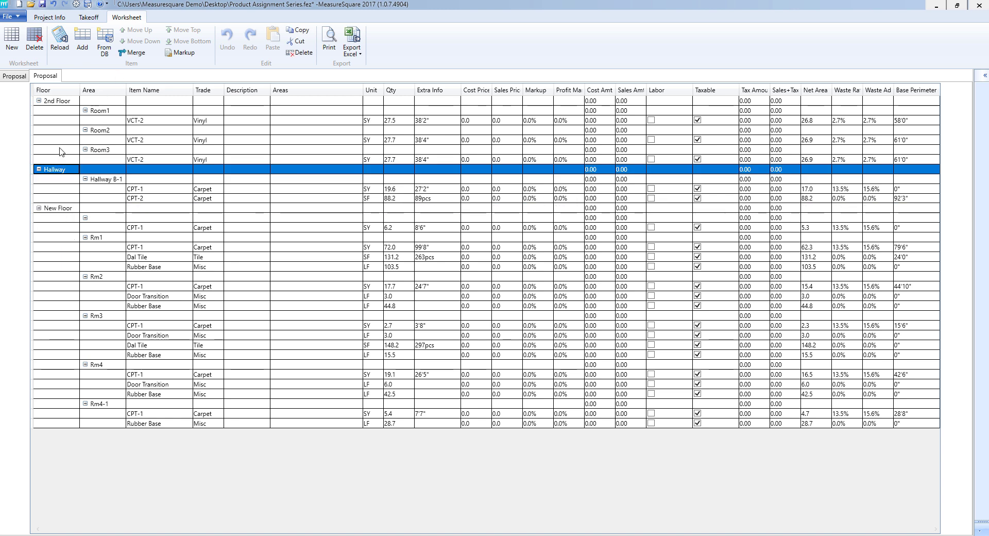
click(55, 102)
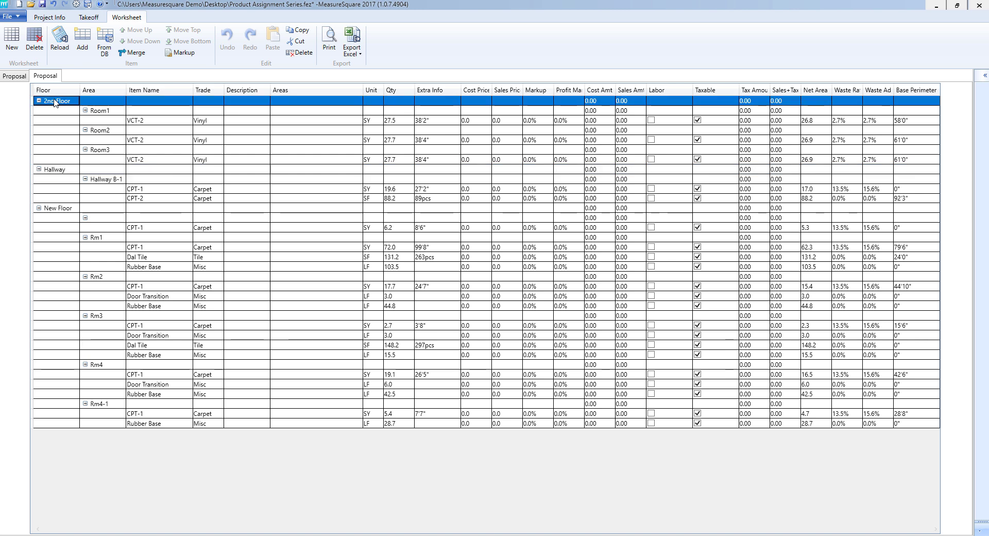
click(104, 111)
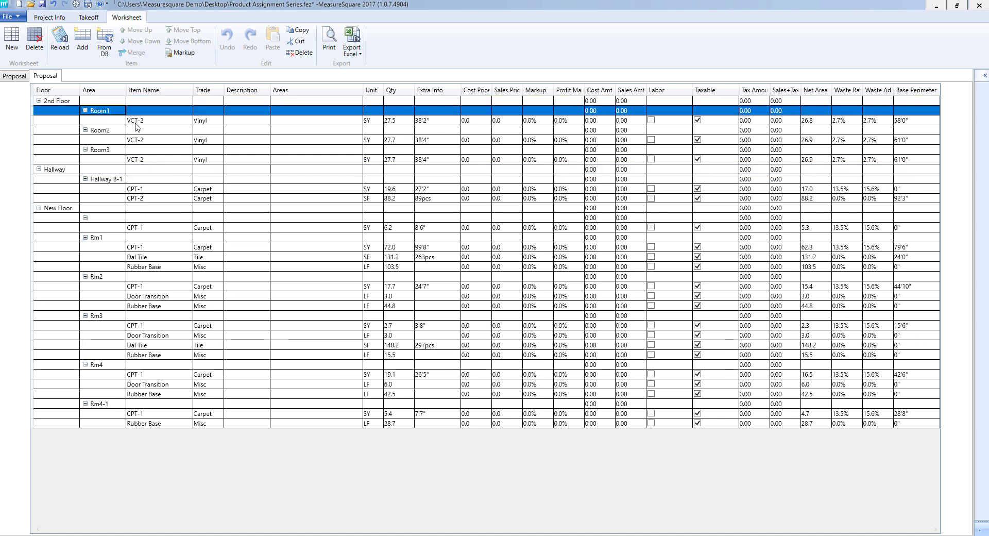
click(136, 122)
click(144, 140)
click(145, 169)
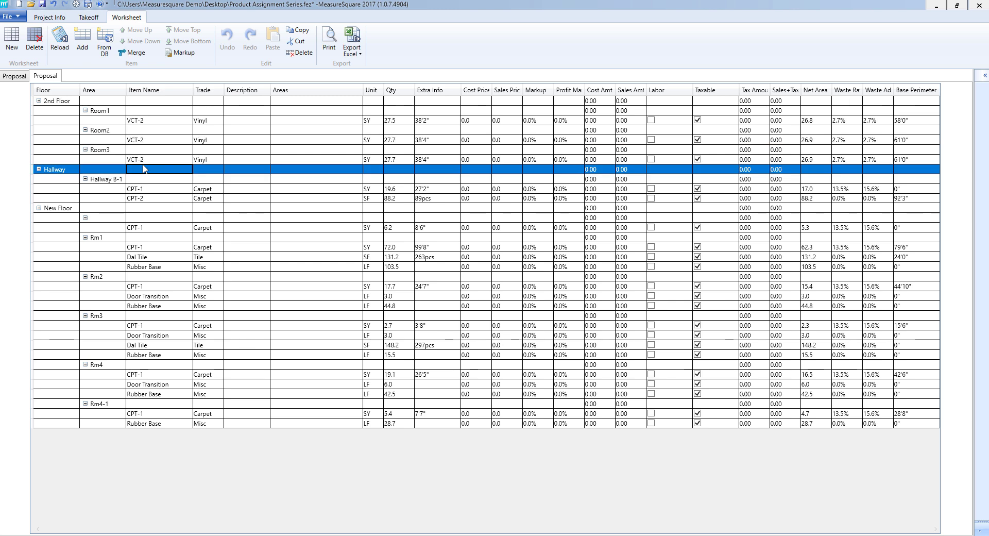
click(156, 219)
click(153, 208)
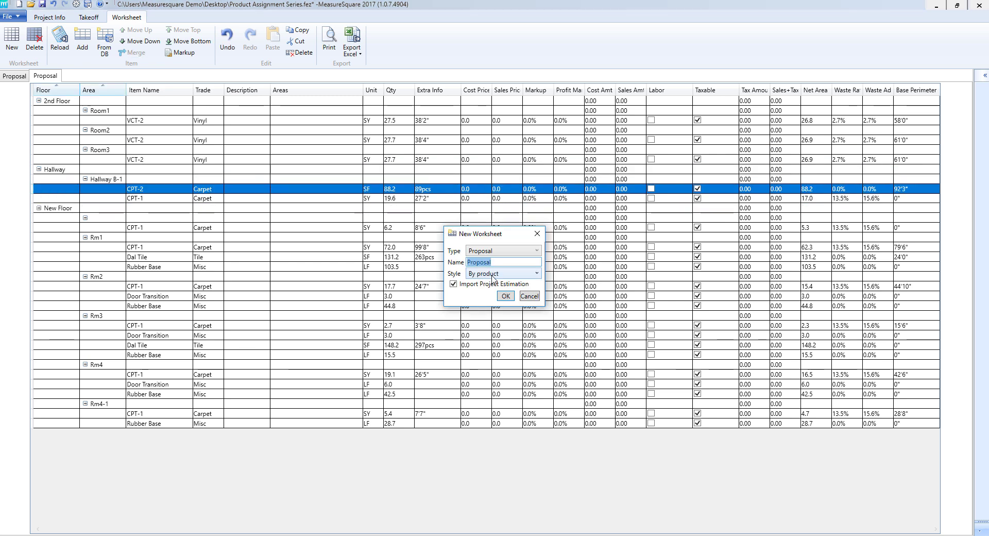
Create a By product trade worksheet and browse its Carpet, Vinyl, Tile and Misc groups.
click(493, 273)
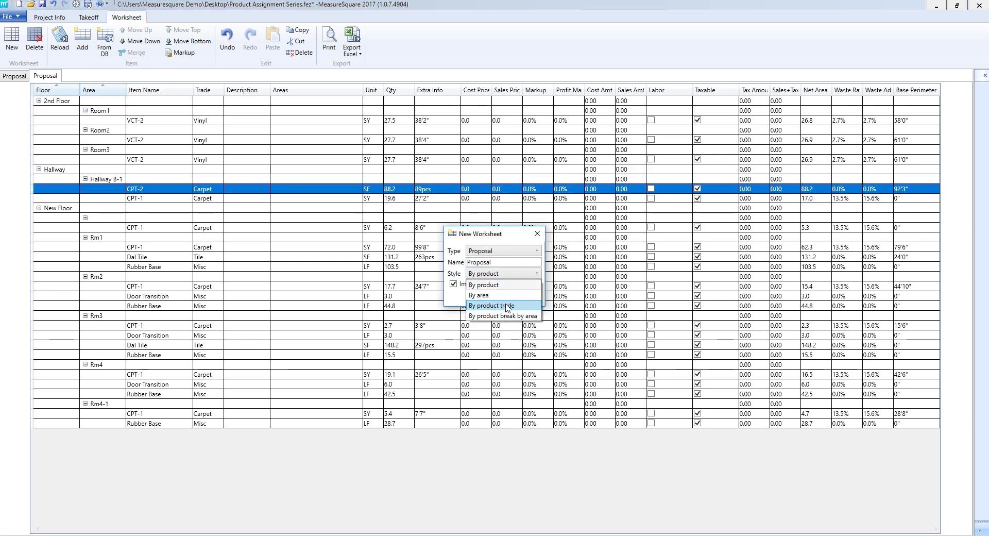
click(507, 305)
click(505, 297)
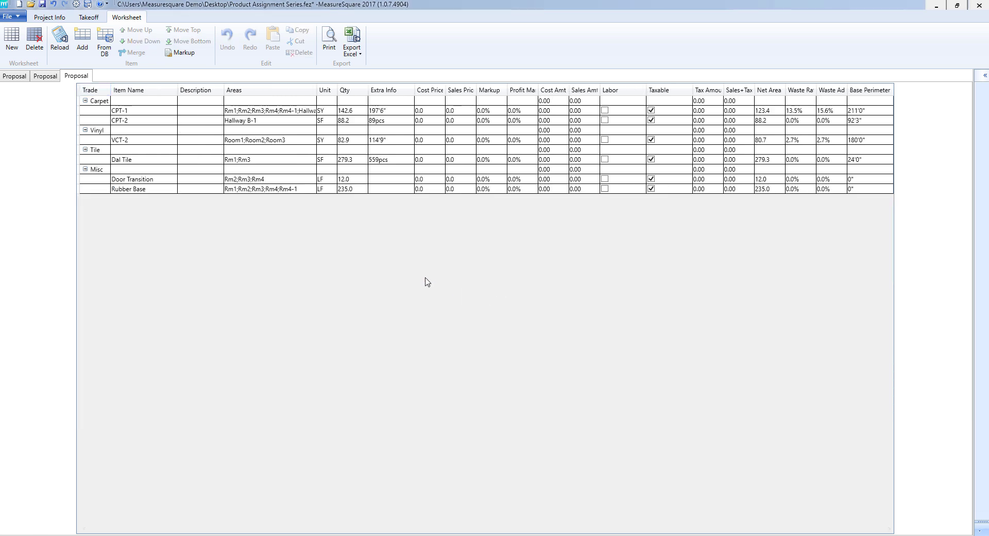
click(99, 103)
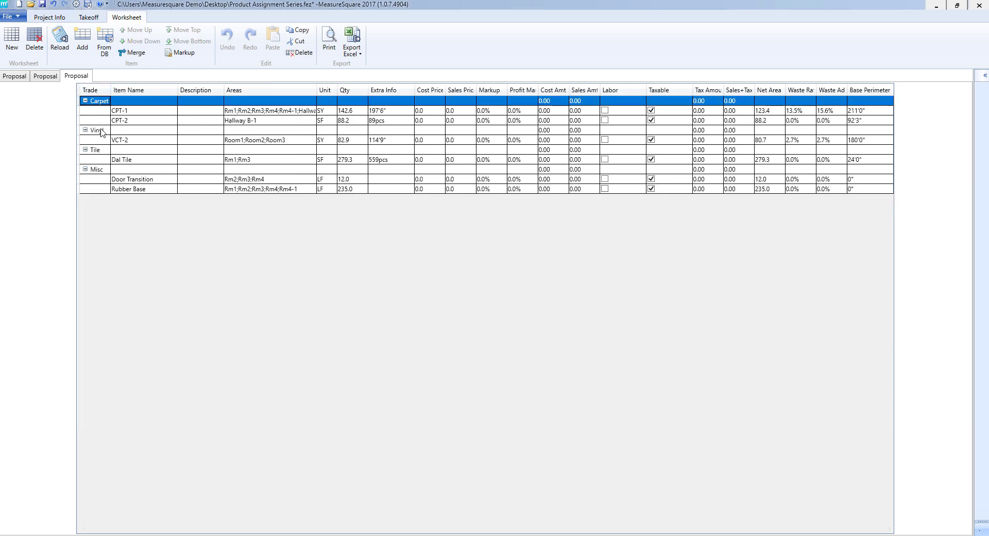
click(101, 132)
click(102, 150)
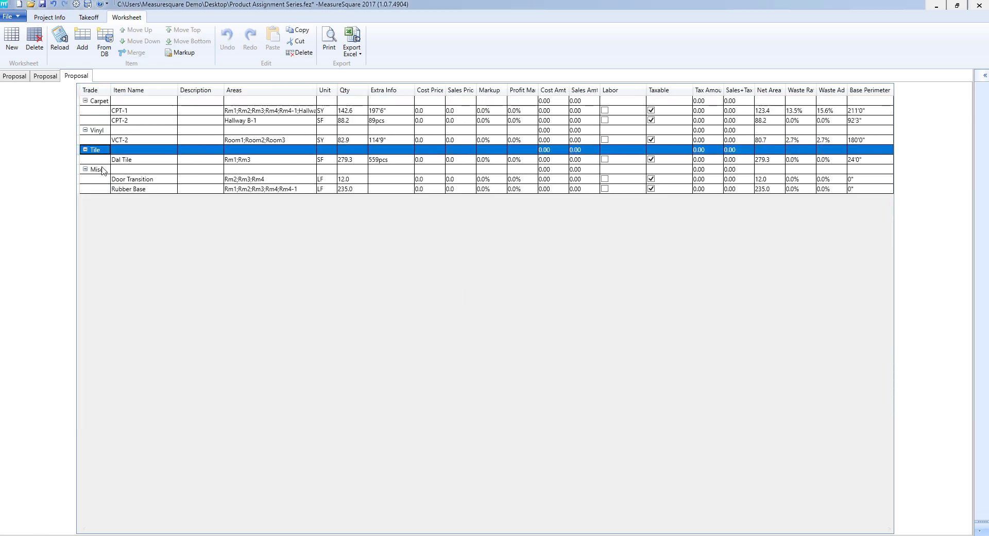
click(102, 170)
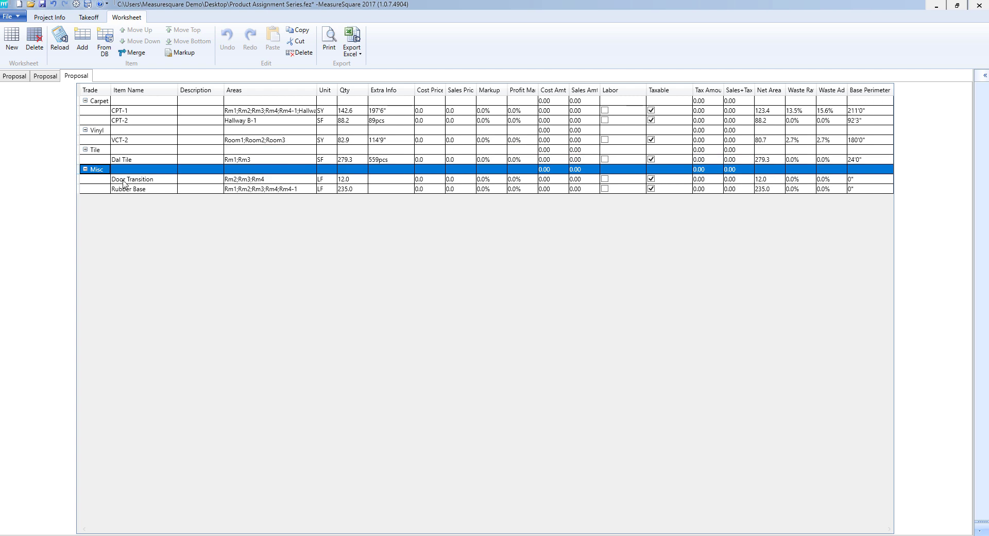
Create a fourth Proposal worksheet with the By product break by area style.
click(12, 37)
click(488, 274)
click(500, 315)
click(505, 296)
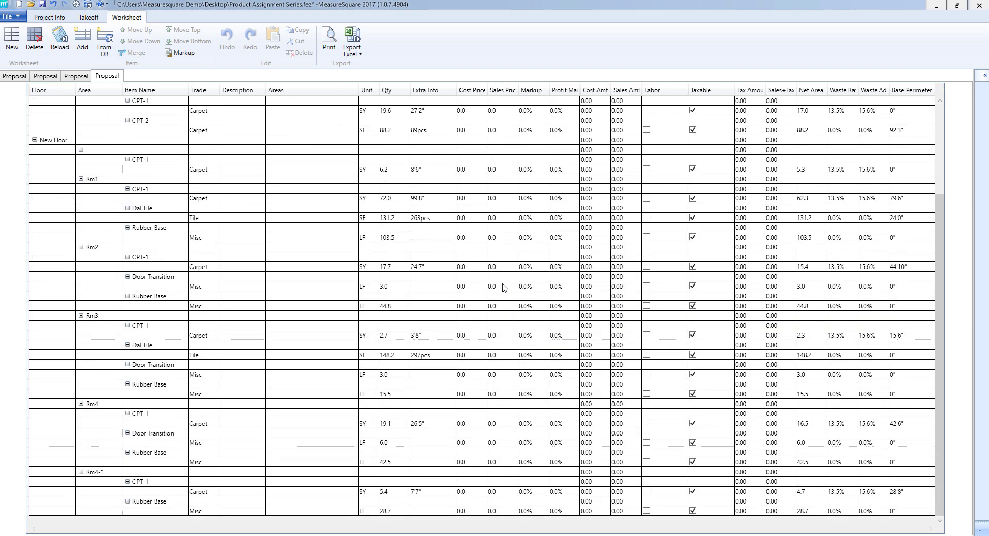
Switch between the by-trade, first and product-by-area Proposal worksheets.
scroll(504, 287, up, 4)
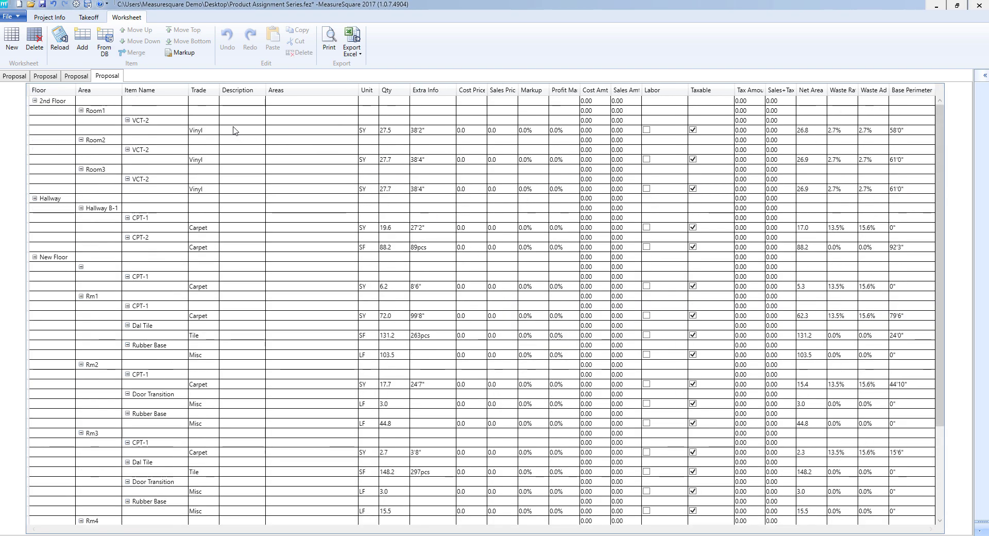
click(77, 76)
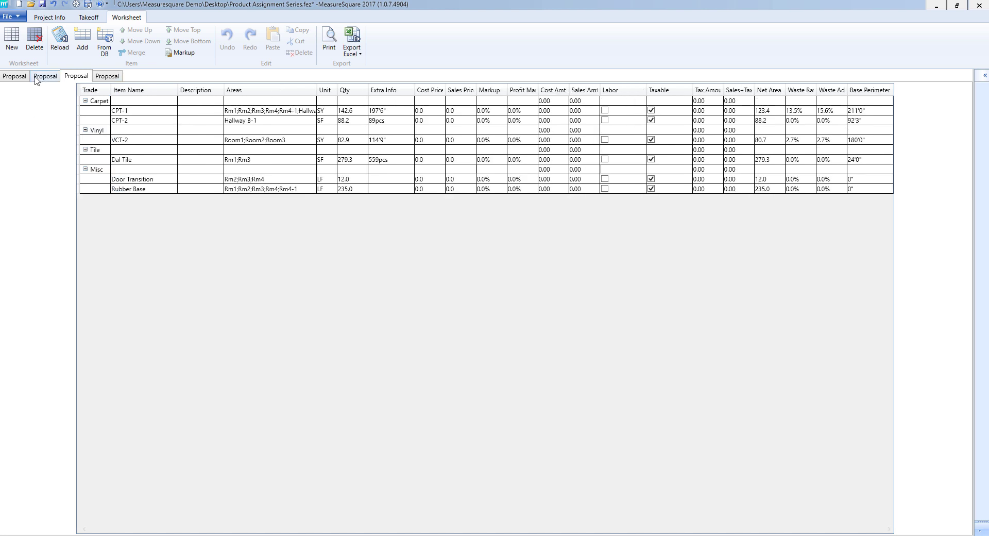
click(17, 76)
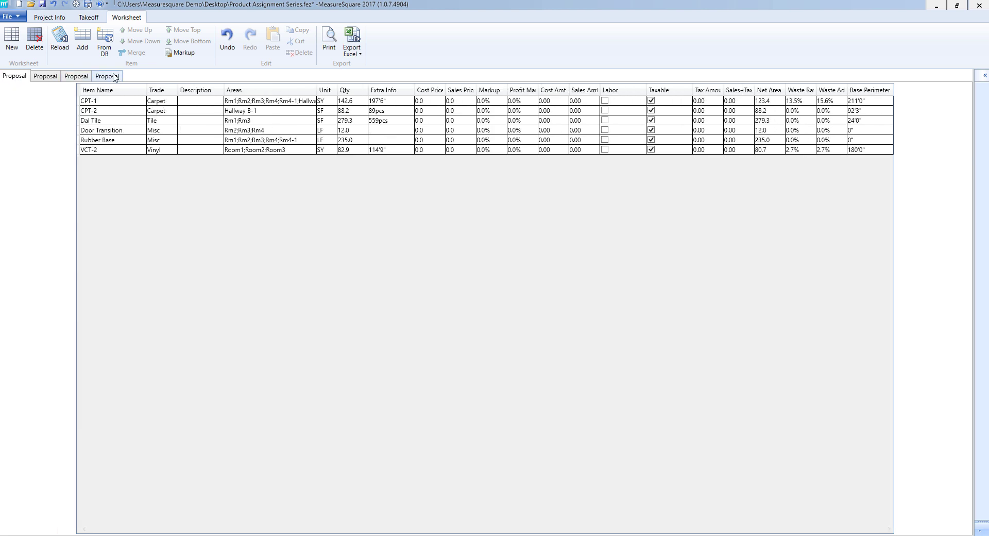
click(114, 76)
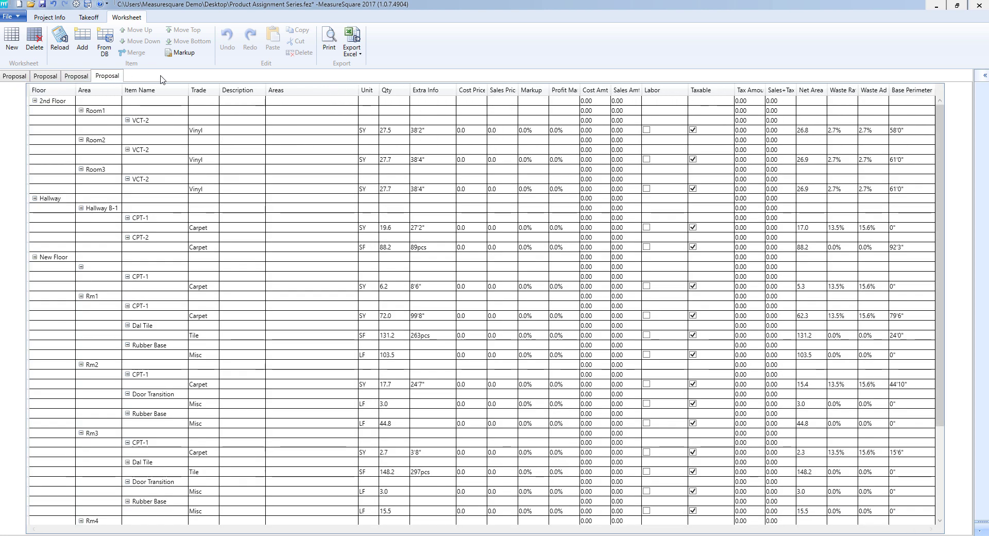